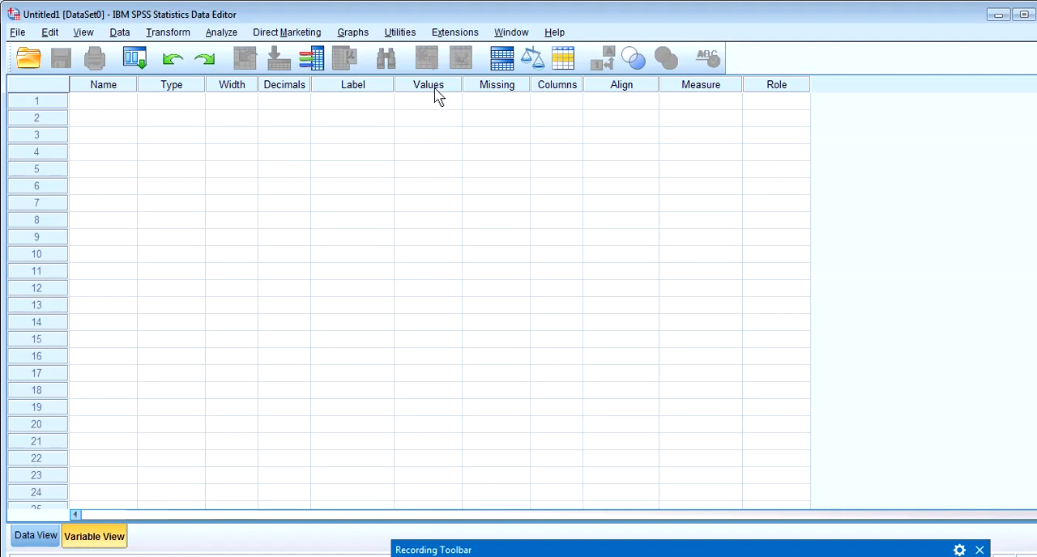
Enter the values 1, 2, 1 and 2 in the first four rows of the first data column
{"action": "left_click", "coordinate": [39, 541]}
{"action": "left_click", "coordinate": [101, 126]}
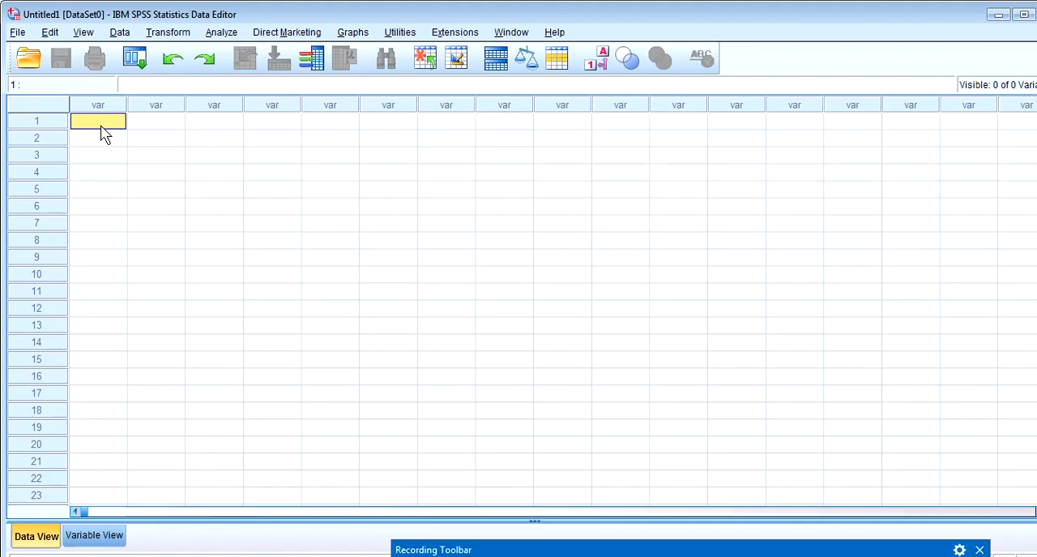
{"action": "type", "text": "1"}
{"action": "key", "text": "Return"}
{"action": "type", "text": "2"}
{"action": "key", "text": "Down"}
{"action": "type", "text": "1"}
{"action": "key", "text": "Down"}
{"action": "type", "text": "2"}
Replace the third row's value with 2 and fill rows 4 to 8 with 2, 3, 4, 5 and 6
{"action": "key", "text": "Up"}
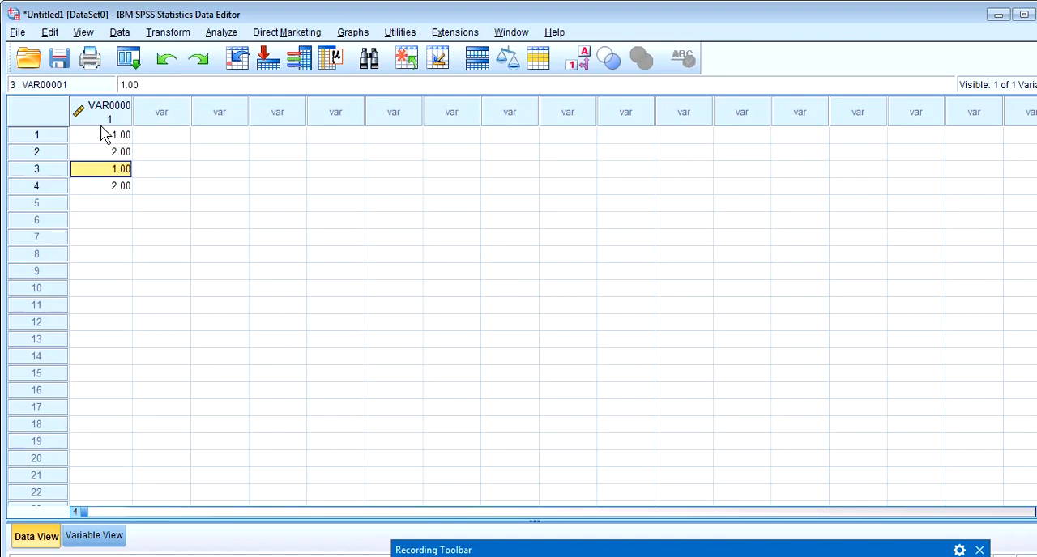
{"action": "key", "text": "Delete"}
{"action": "left_click", "coordinate": [118, 189]}
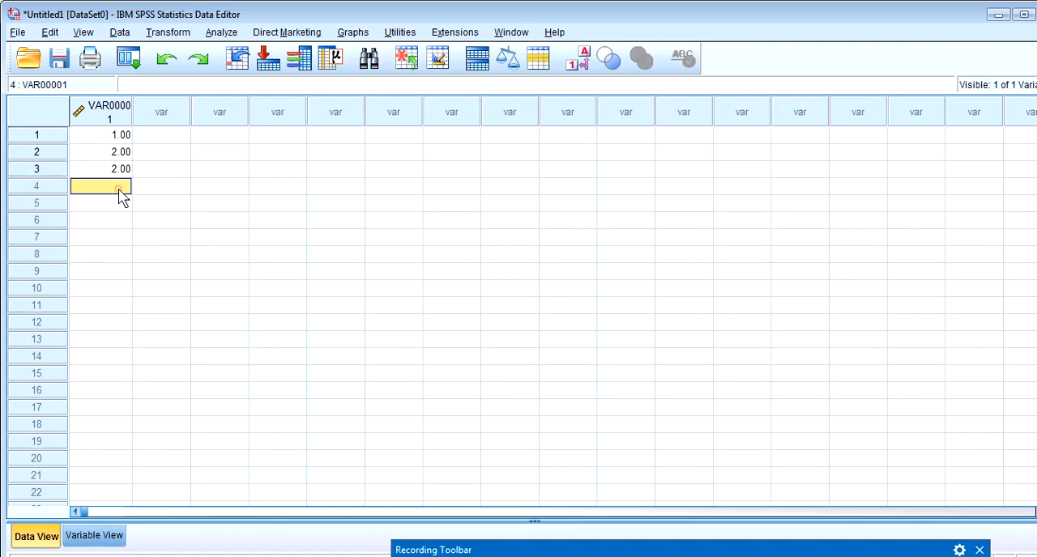
{"action": "type", "text": "2"}
{"action": "key", "text": "Return"}
{"action": "key", "text": "Return"}
{"action": "type", "text": "4"}
{"action": "key", "text": "Return"}
{"action": "type", "text": "5"}
{"action": "key", "text": "Return"}
{"action": "type", "text": "6"}
{"action": "key", "text": "Return"}
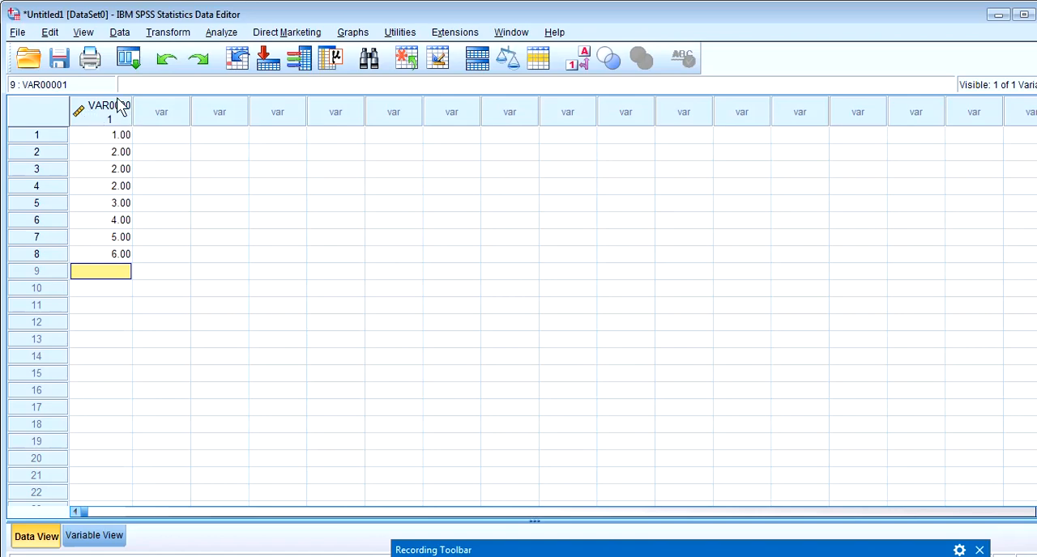
Rename the variable VAR00001 as cat in the variable definitions
{"action": "left_click", "coordinate": [94, 536]}
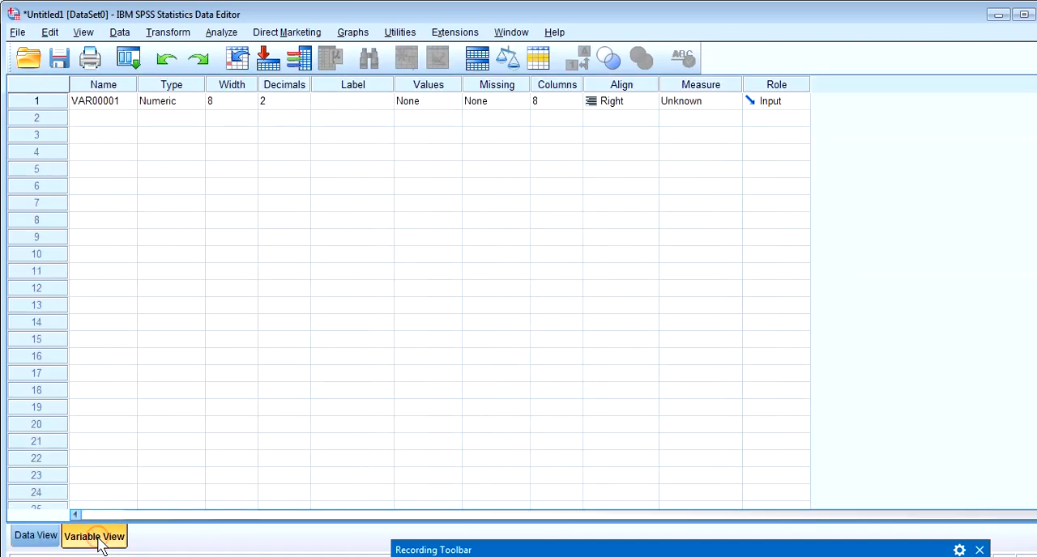
{"action": "left_click", "coordinate": [107, 103]}
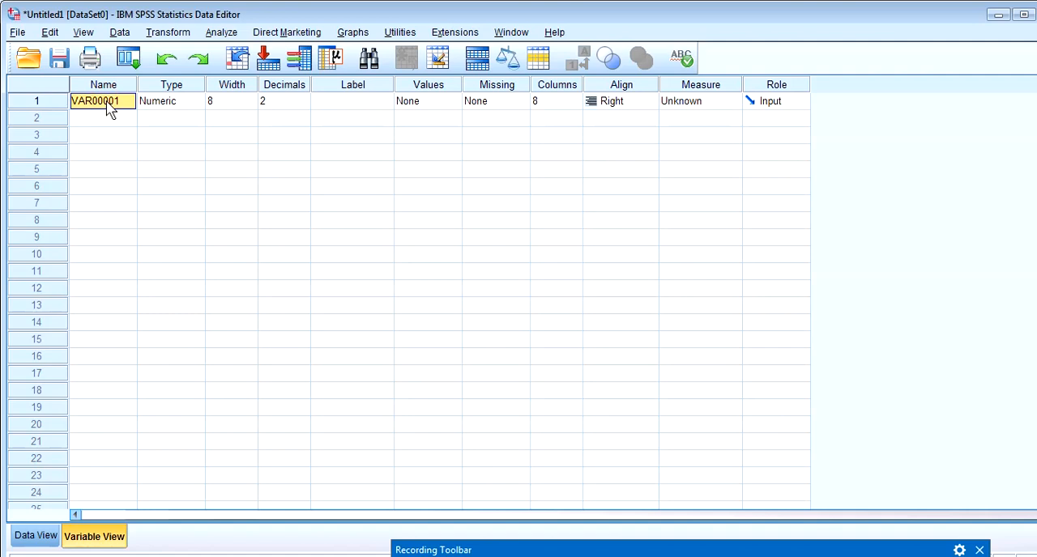
{"action": "type", "text": "cat"}
{"action": "left_click", "coordinate": [108, 120]}
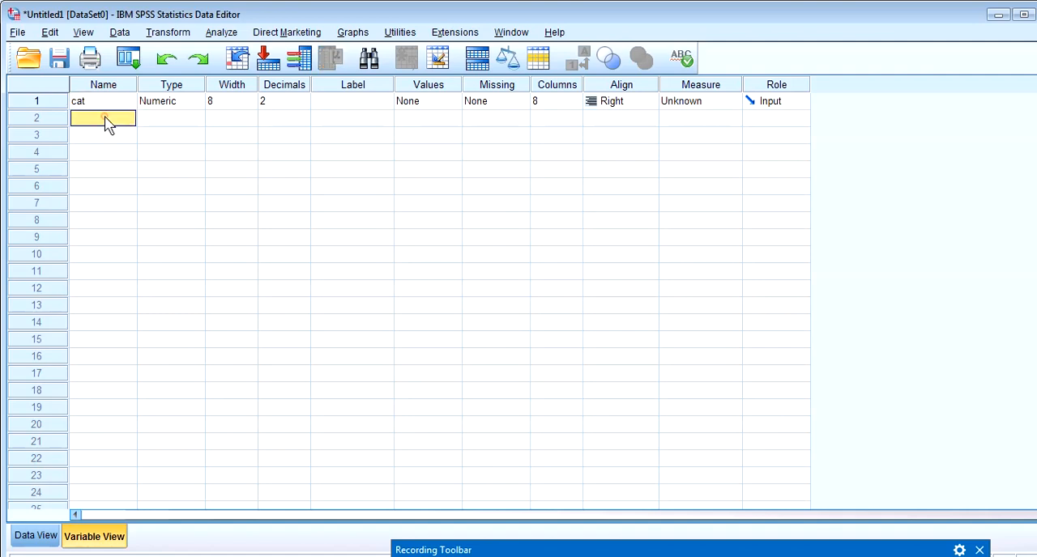
{"action": "left_click", "coordinate": [122, 87]}
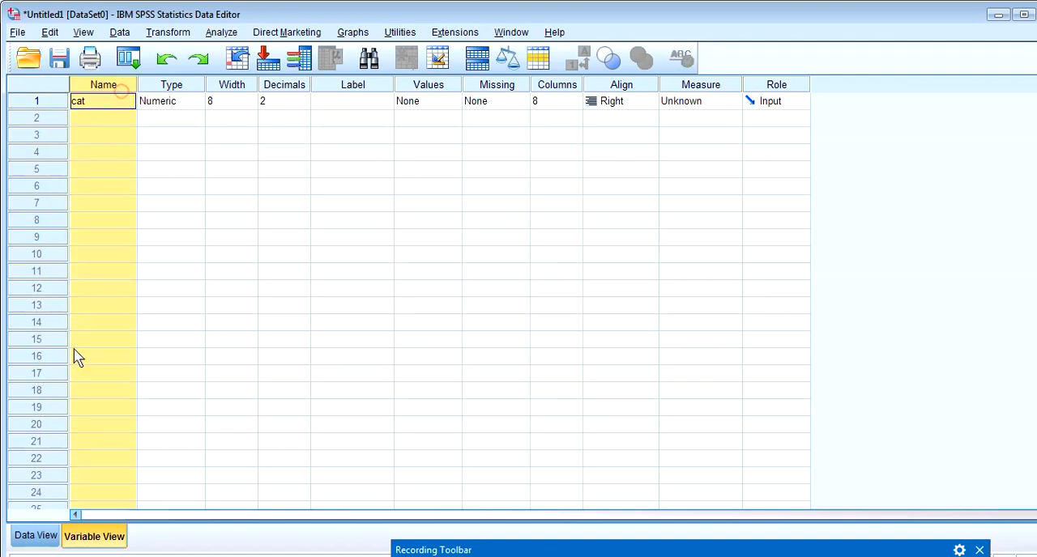
Return to the data values and clear the whole cat variable from the dataset
{"action": "left_click", "coordinate": [35, 536]}
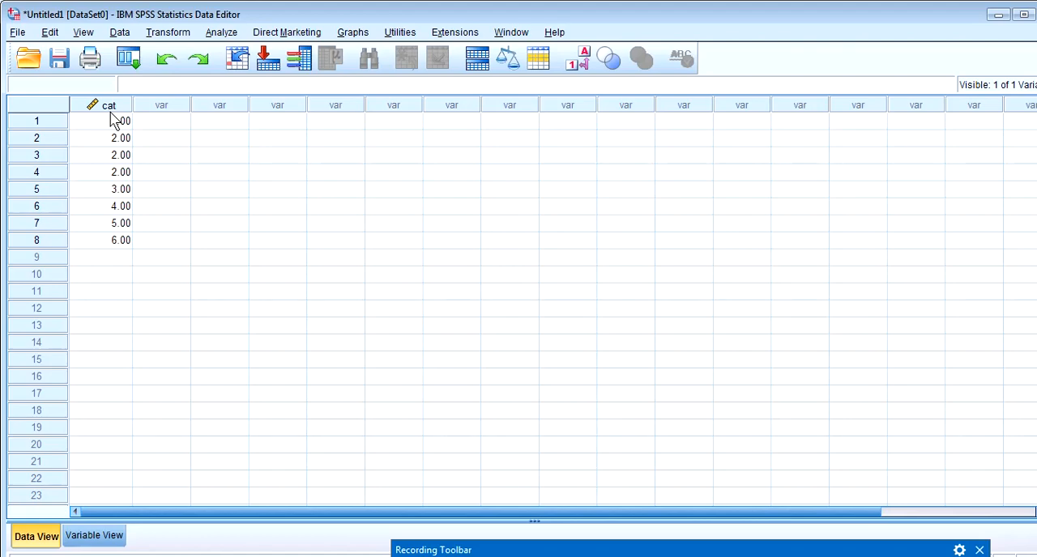
{"action": "mouse_move", "coordinate": [113, 120]}
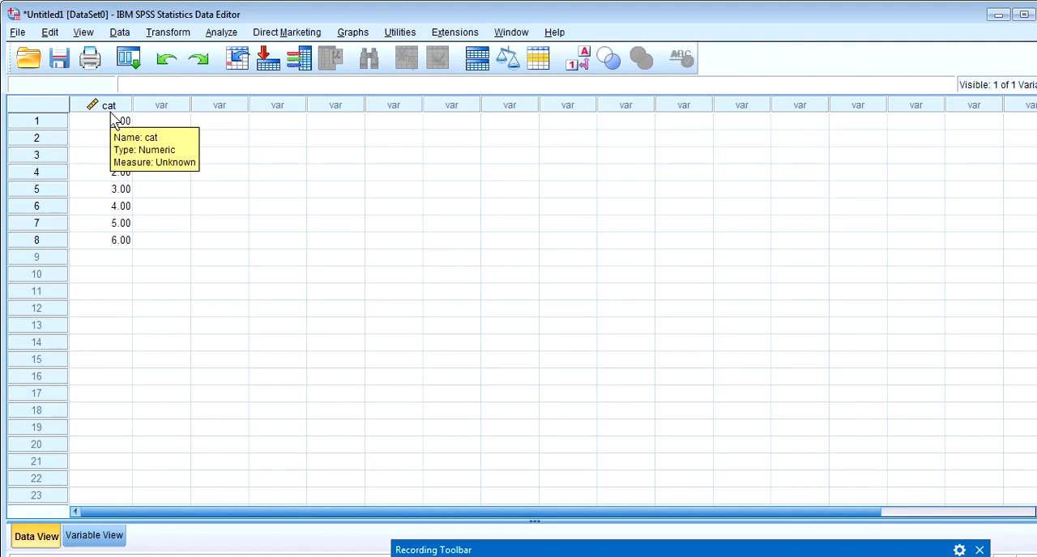
{"action": "left_click", "coordinate": [109, 107]}
{"action": "right_click", "coordinate": [110, 108]}
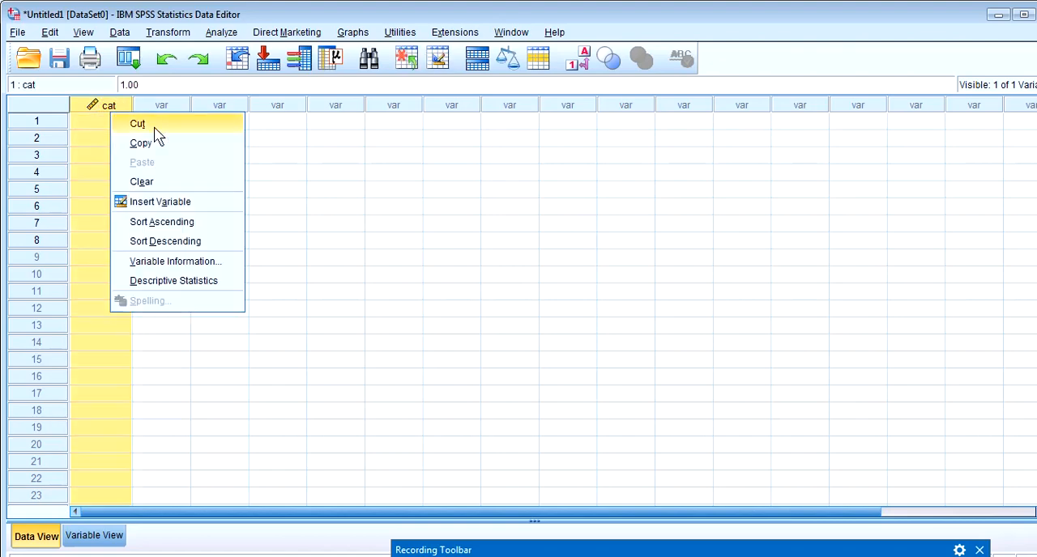
{"action": "left_click", "coordinate": [160, 181]}
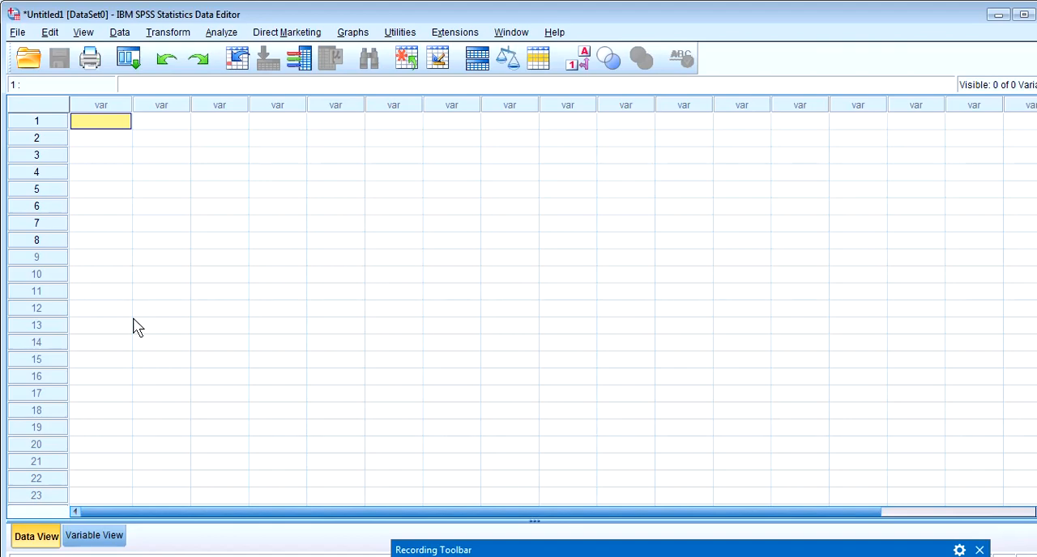
{"action": "left_click", "coordinate": [29, 60]}
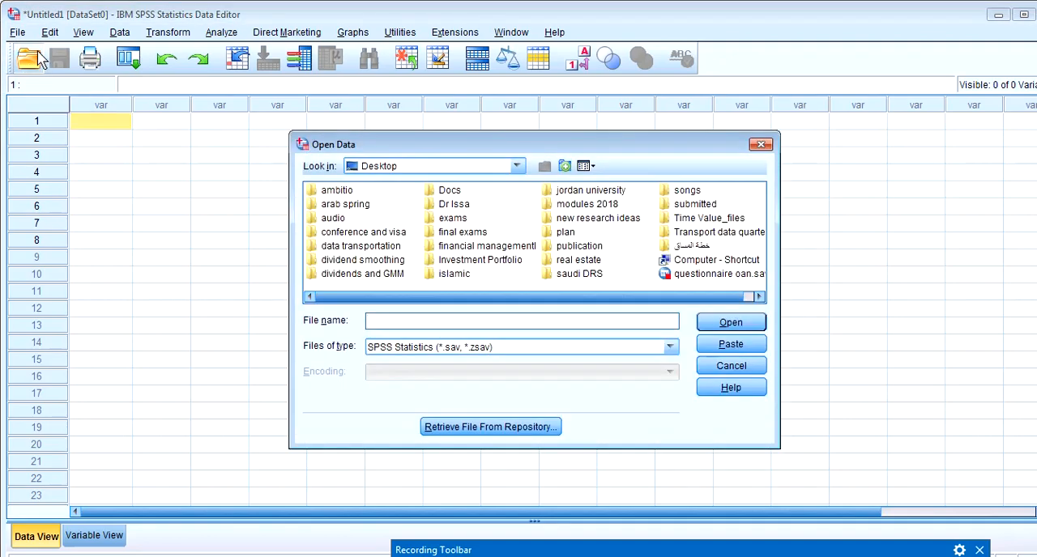
{"action": "left_click", "coordinate": [761, 144]}
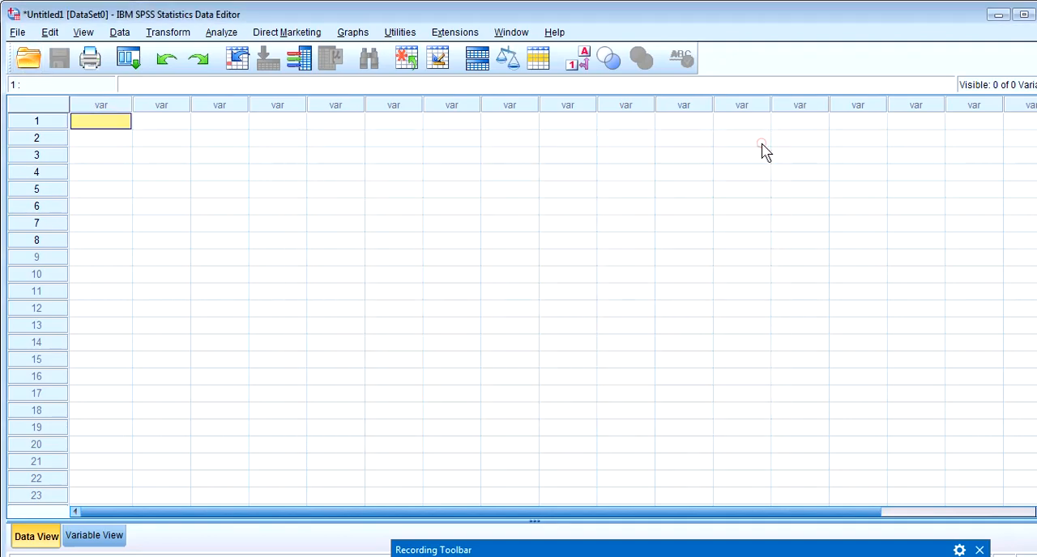
{"action": "left_click", "coordinate": [17, 32]}
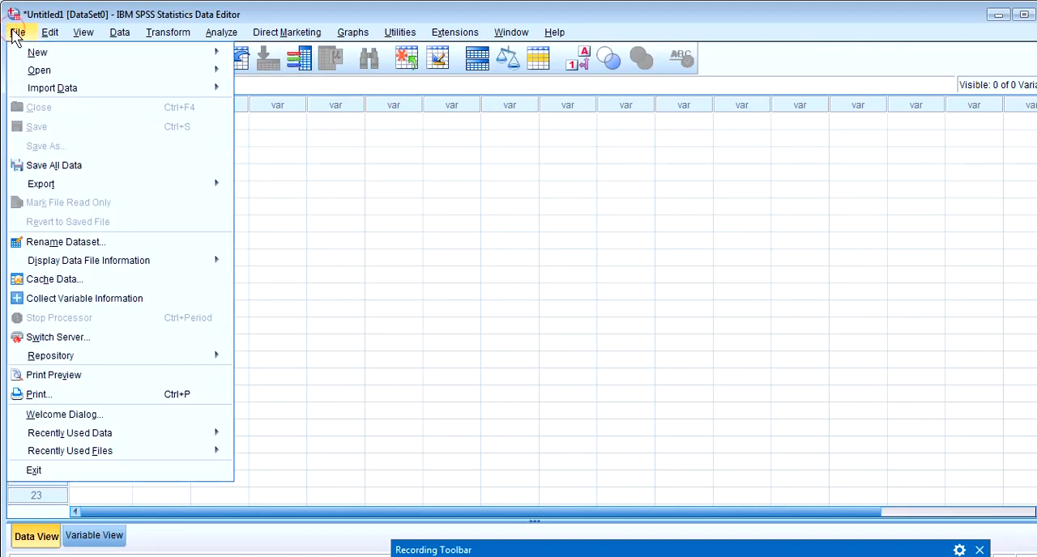
{"action": "mouse_move", "coordinate": [46, 91]}
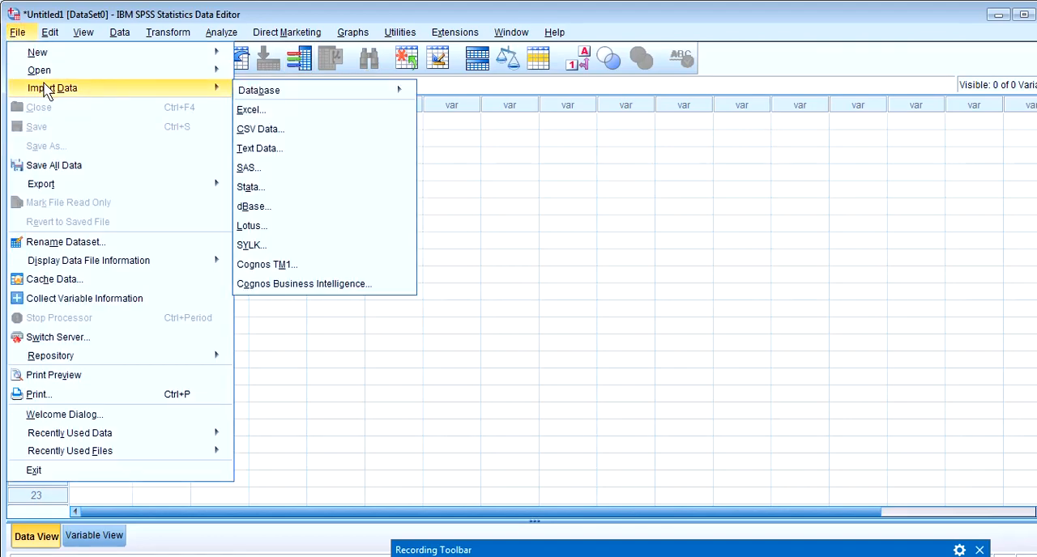
{"action": "left_click", "coordinate": [49, 33]}
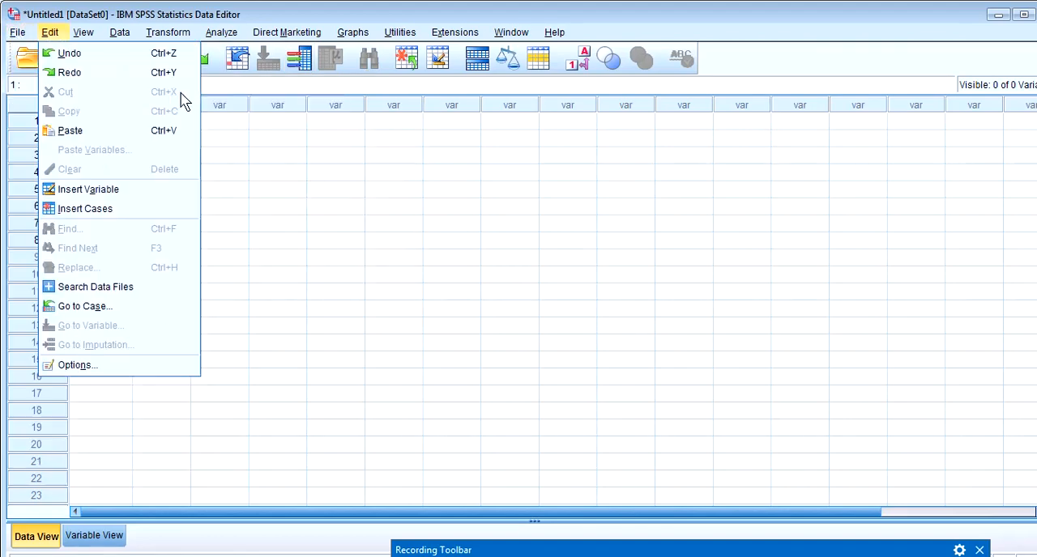
{"action": "left_click", "coordinate": [29, 58]}
Start opening a data file from the Desktop and set the file type filter to All Files (*.*)
{"action": "left_click", "coordinate": [29, 59]}
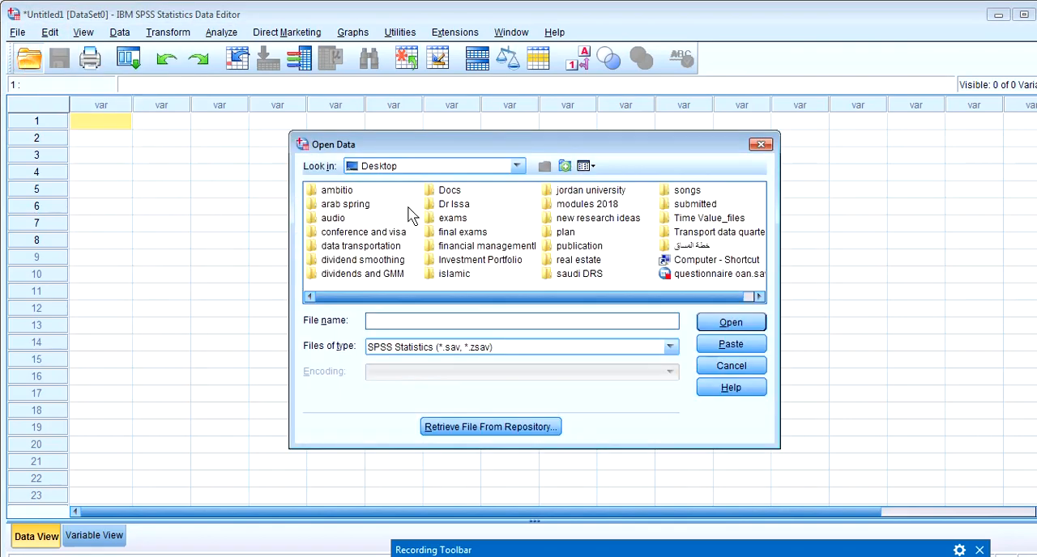
{"action": "left_click", "coordinate": [670, 347]}
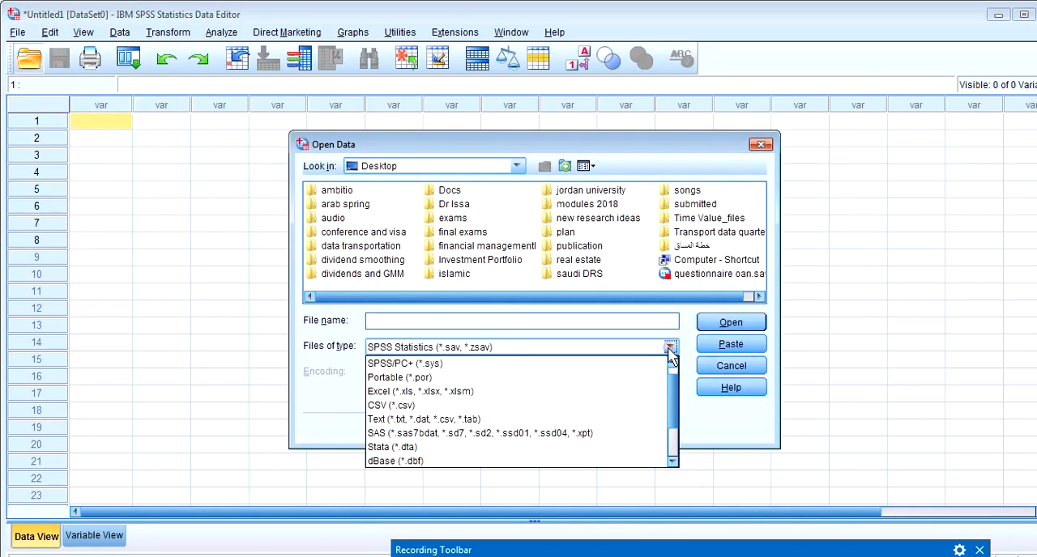
{"action": "left_click", "coordinate": [628, 364]}
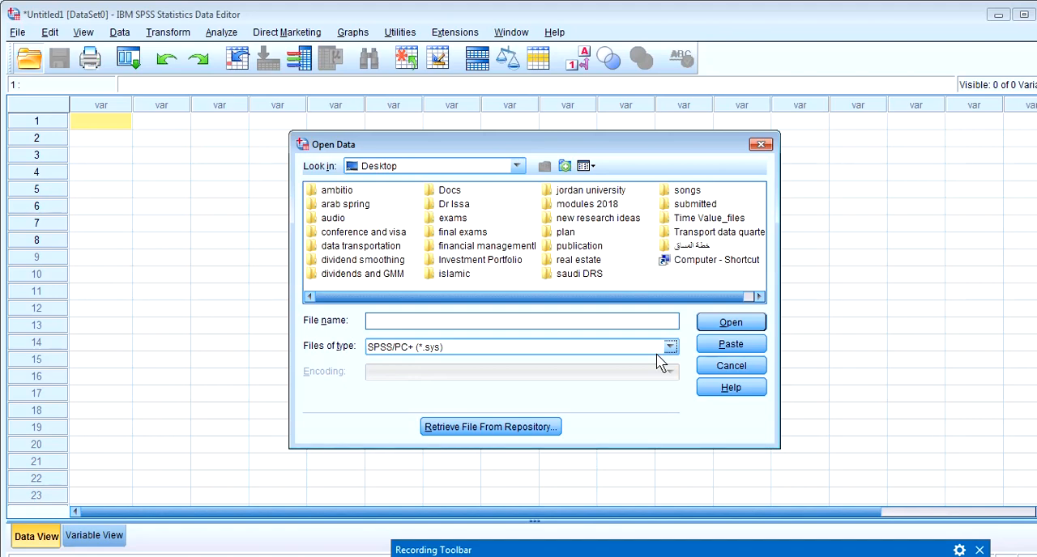
{"action": "left_click", "coordinate": [677, 547]}
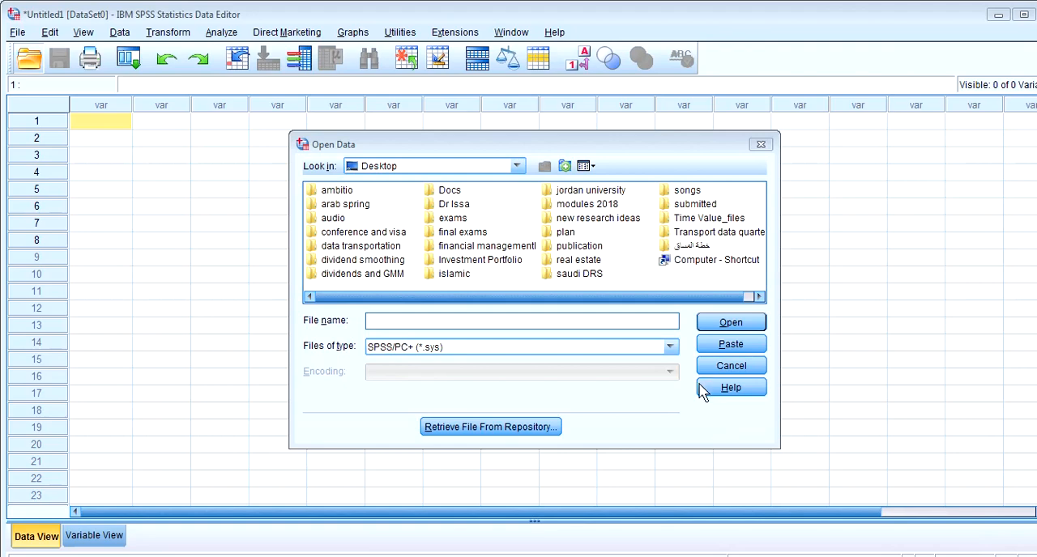
{"action": "left_click", "coordinate": [670, 347]}
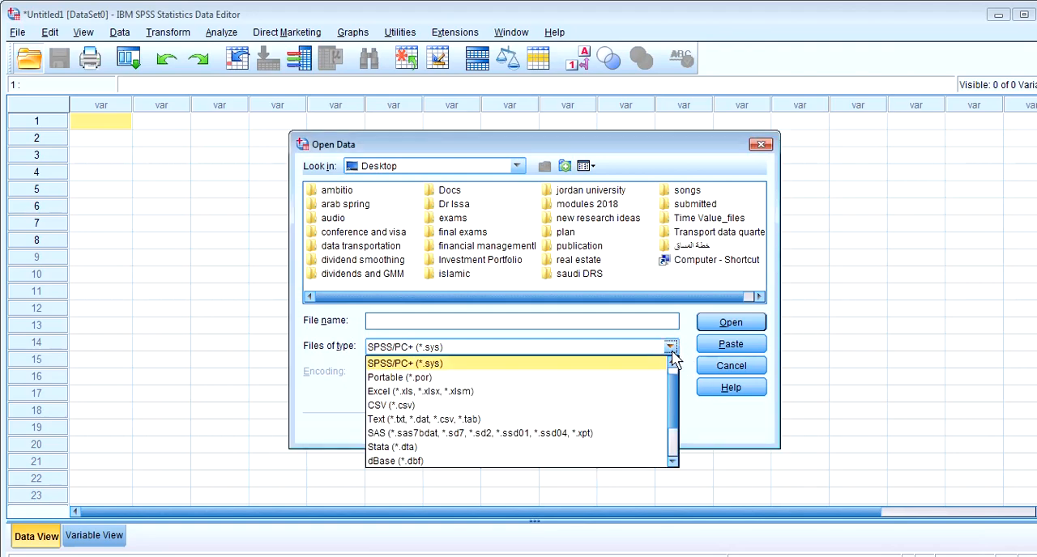
{"action": "left_click", "coordinate": [652, 393]}
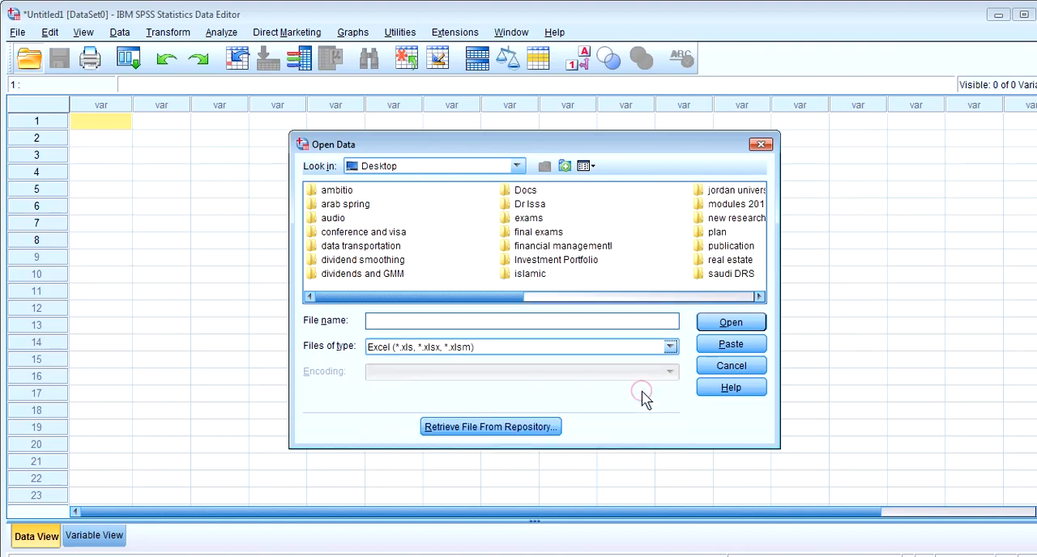
{"action": "left_click", "coordinate": [668, 350]}
{"action": "left_click_drag", "start_coordinate": [677, 409], "coordinate": [672, 458]}
{"action": "left_click", "coordinate": [609, 460]}
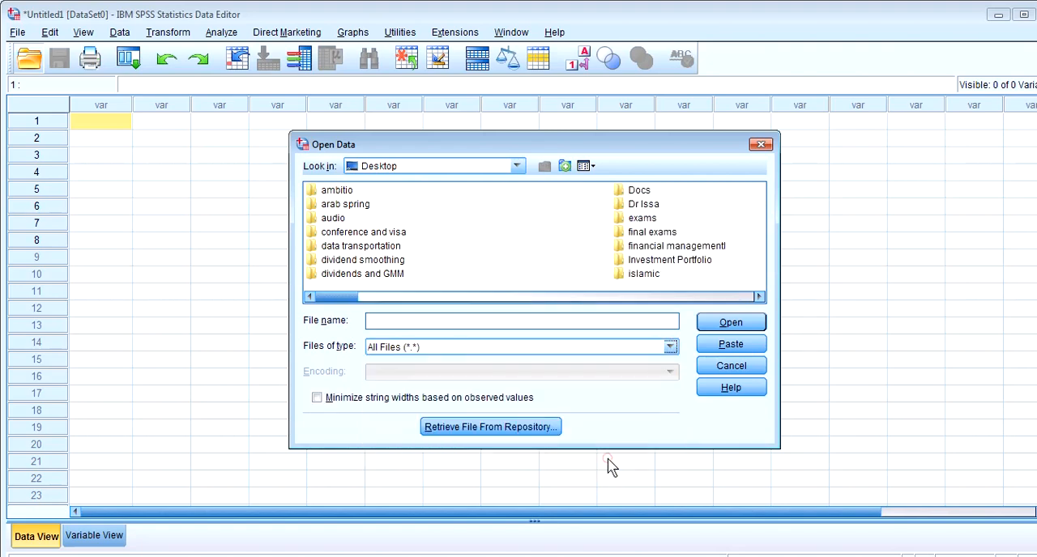
Find the Desktop file oxford stata new.dta by its name and open it as a dataset
{"action": "left_click", "coordinate": [515, 324]}
{"action": "type", "text": "ox"}
{"action": "key", "text": "Down"}
{"action": "key", "text": "Down"}
{"action": "key", "text": "Down"}
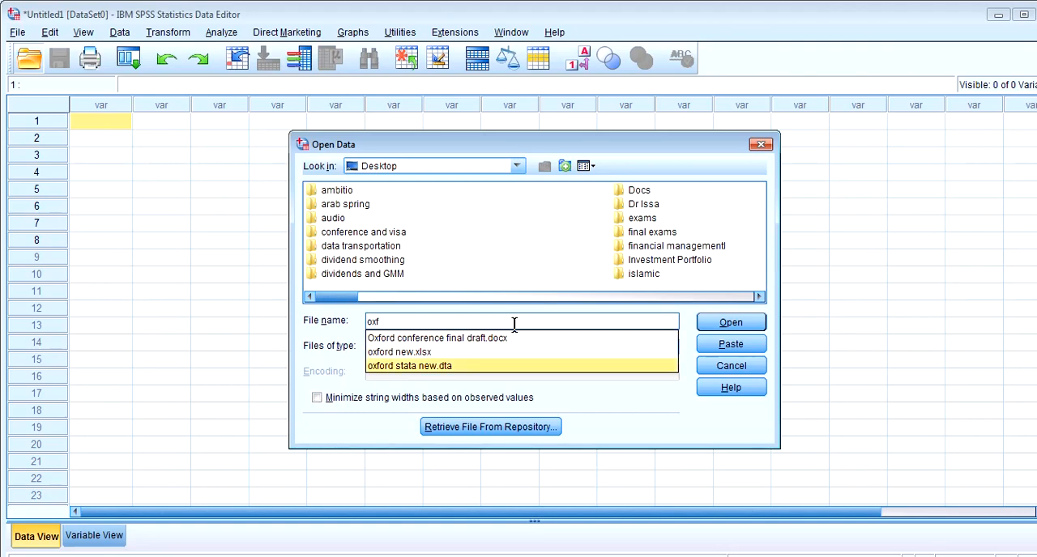
{"action": "type", "text": "f"}
{"action": "key", "text": "Return"}
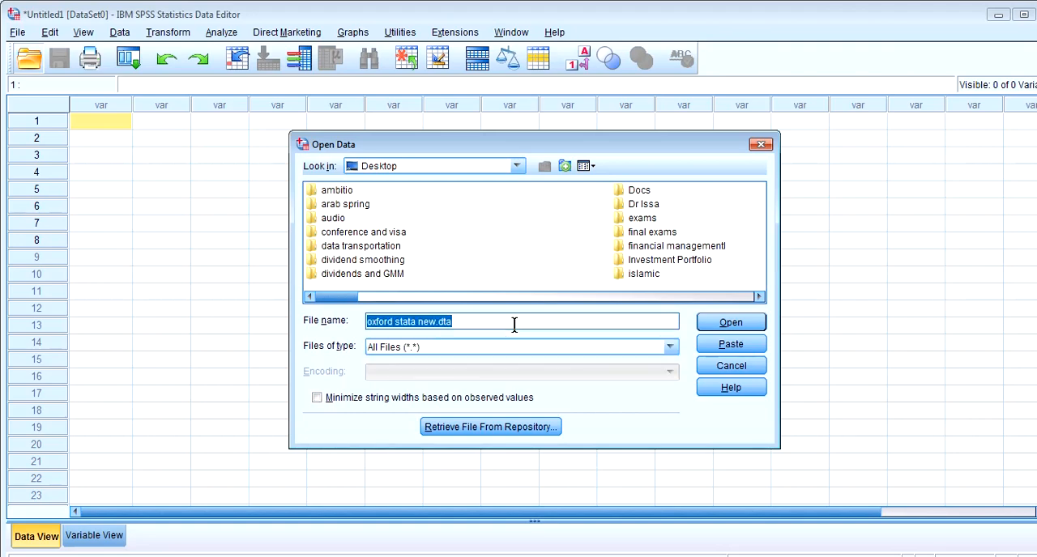
{"action": "left_click", "coordinate": [715, 327]}
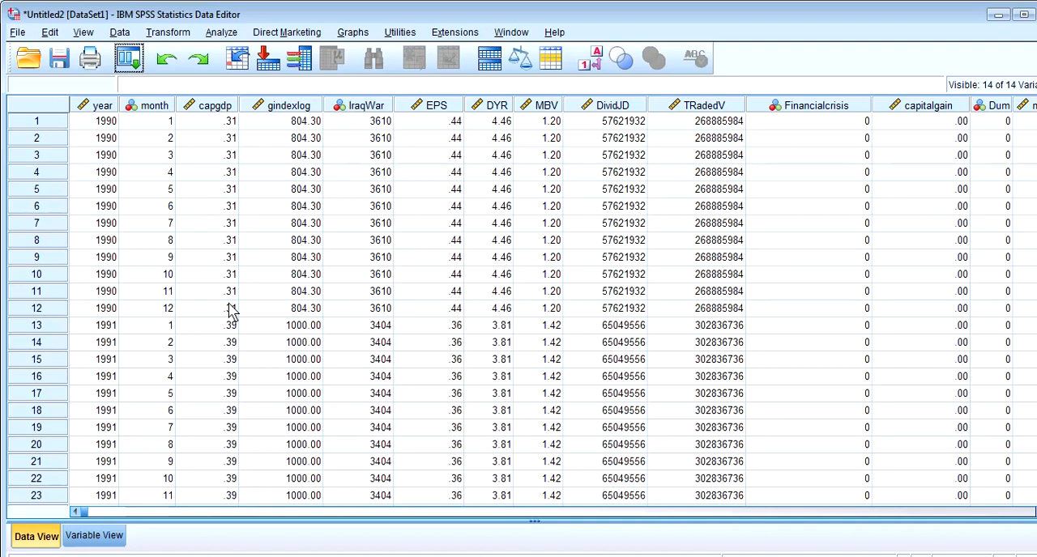
Look through the imported variable columns from year to DYR and examine the values of the Dum variable
{"action": "left_click", "coordinate": [100, 105]}
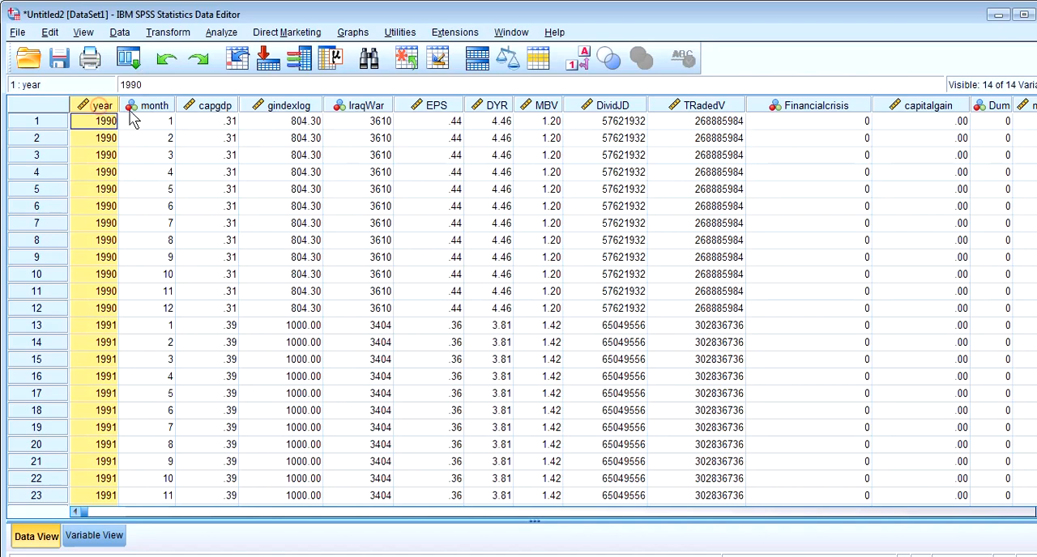
{"action": "left_click", "coordinate": [146, 106]}
{"action": "left_click", "coordinate": [212, 106]}
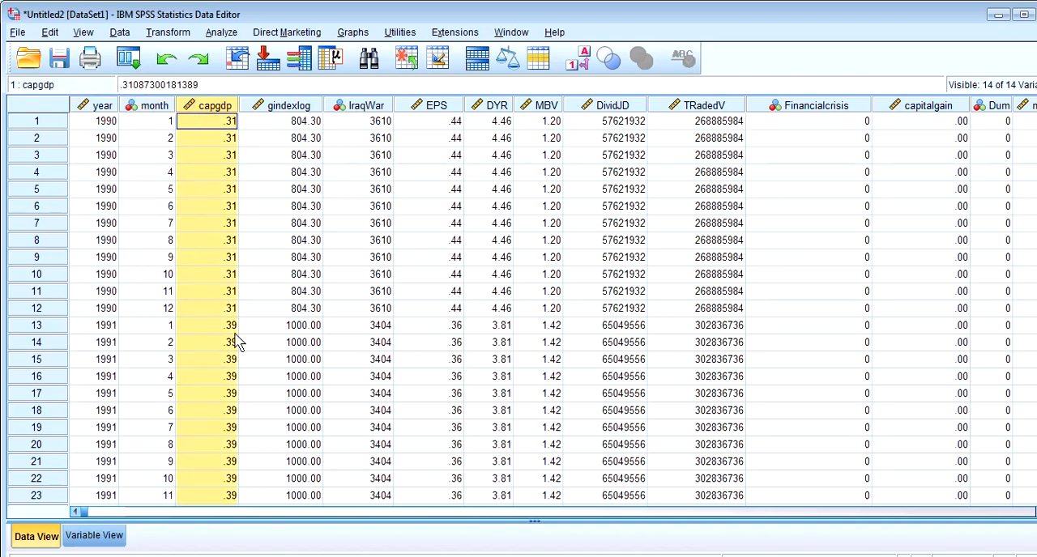
{"action": "left_click", "coordinate": [288, 104]}
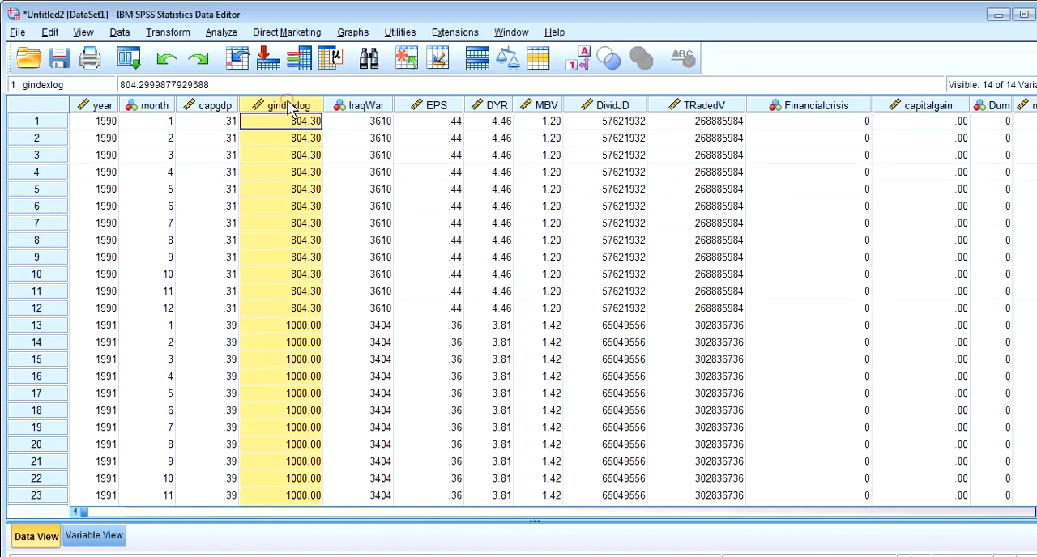
{"action": "left_click", "coordinate": [356, 109]}
{"action": "left_click", "coordinate": [426, 109]}
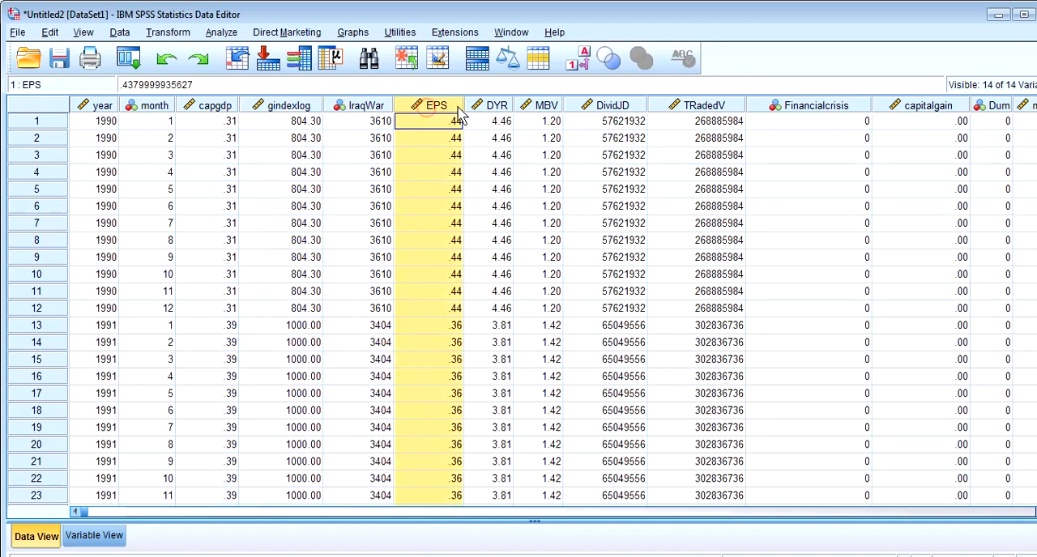
{"action": "left_click", "coordinate": [488, 110]}
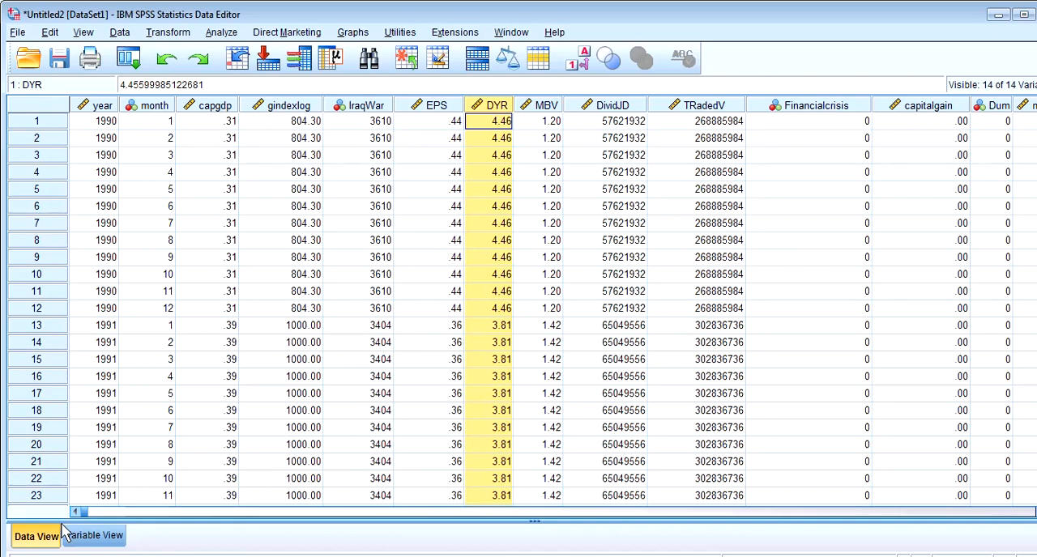
{"action": "left_click_drag", "start_coordinate": [83, 516], "coordinate": [731, 474]}
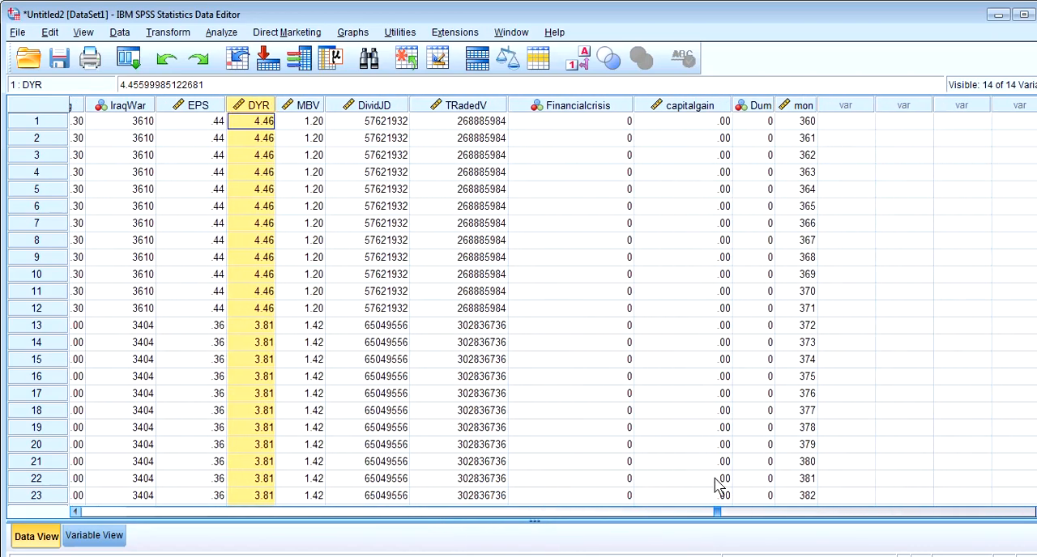
{"action": "left_click", "coordinate": [751, 106]}
{"action": "left_click", "coordinate": [760, 207]}
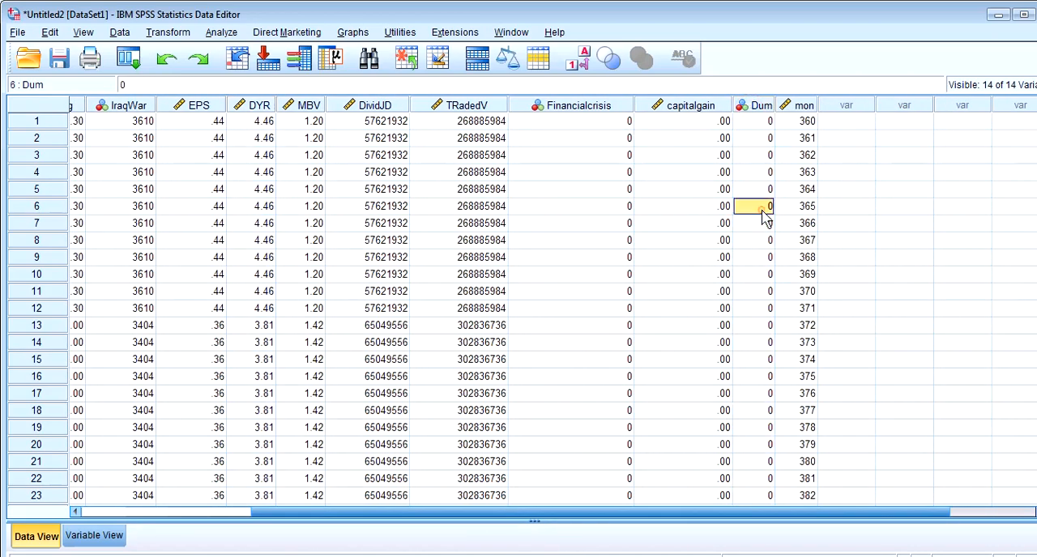
{"action": "left_click", "coordinate": [766, 447]}
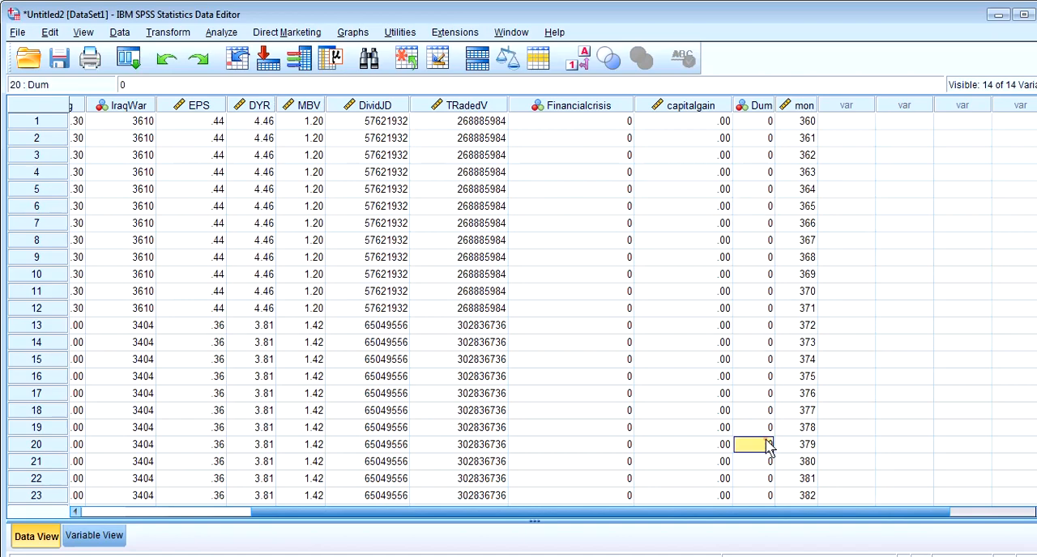
Look back across the imported columns to year and bring up the variable definitions
{"action": "left_click_drag", "start_coordinate": [710, 515], "coordinate": [660, 515]}
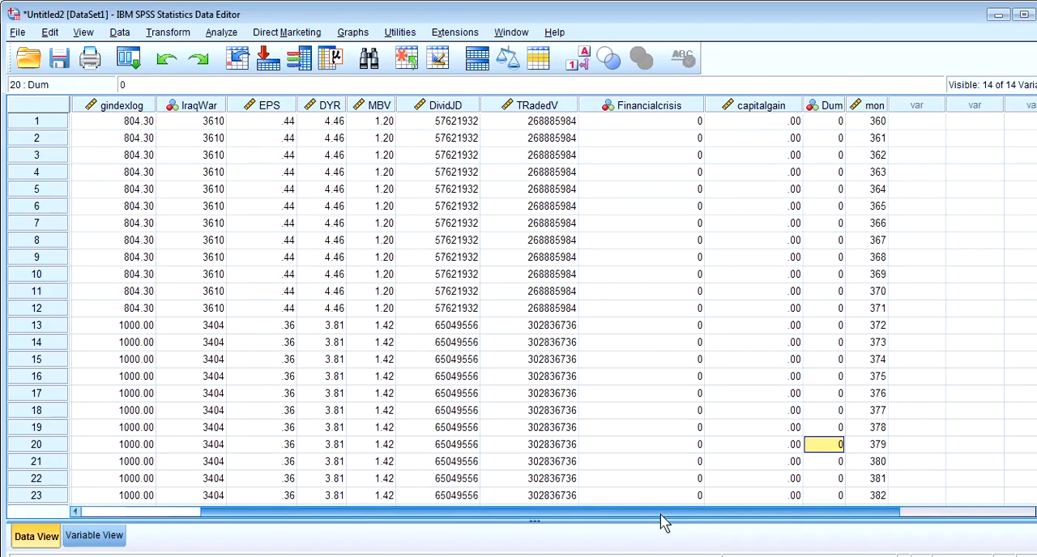
{"action": "left_click_drag", "start_coordinate": [661, 521], "coordinate": [547, 512]}
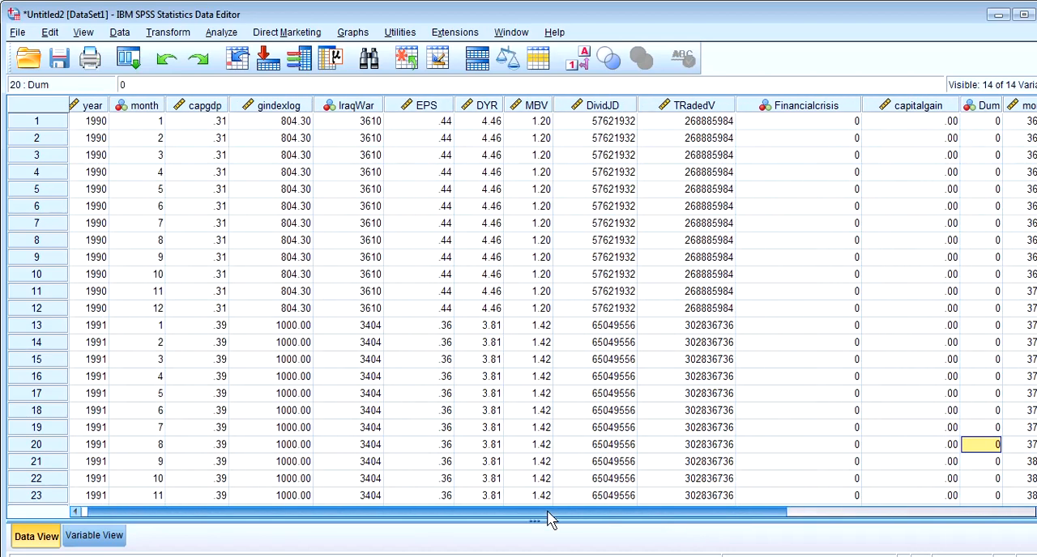
{"action": "left_click", "coordinate": [95, 536]}
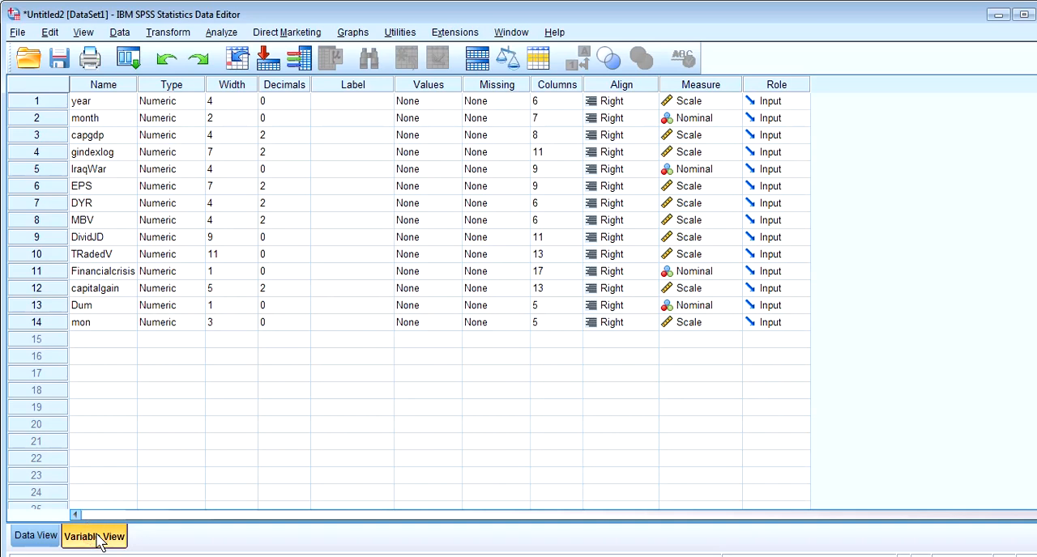
Try to rename the variable mon as Month
{"action": "left_click", "coordinate": [96, 323]}
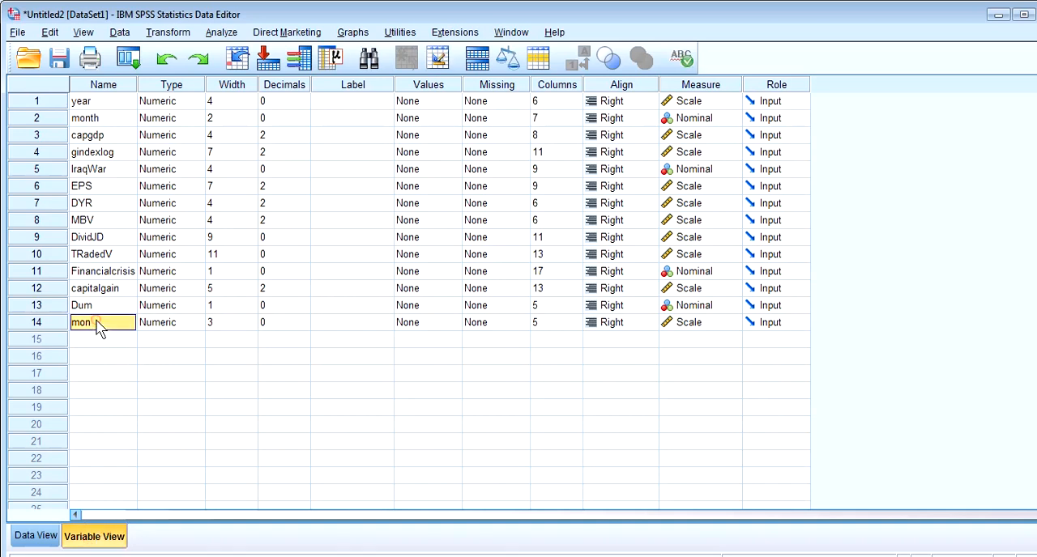
{"action": "key", "text": "BackSpace"}
{"action": "type", "text": "Month"}
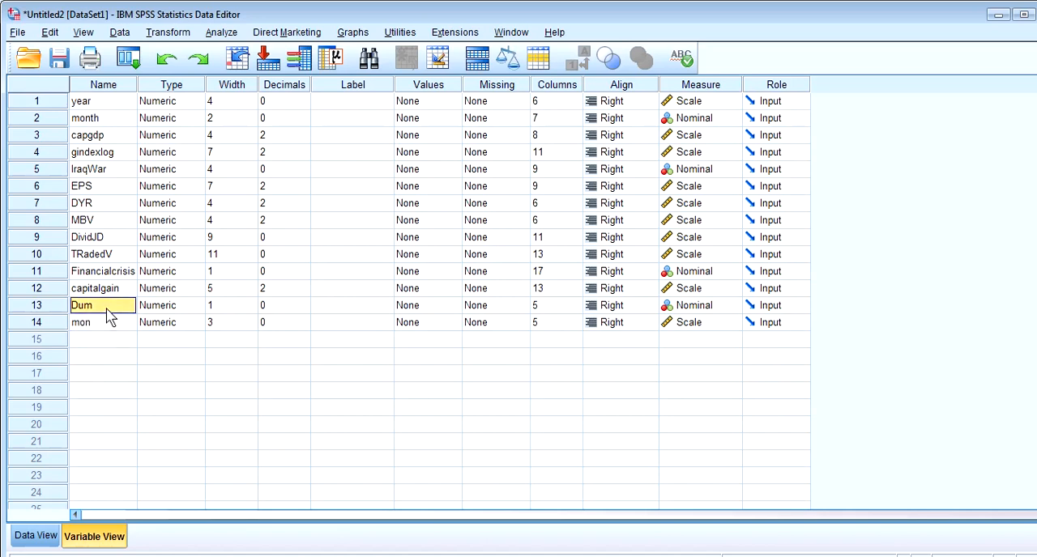
{"action": "left_click", "coordinate": [98, 306]}
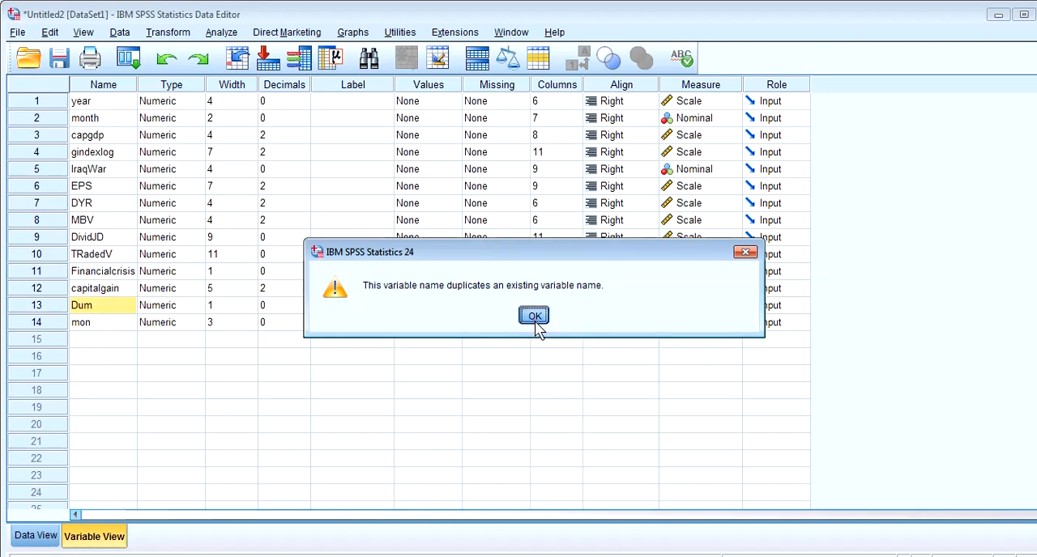
{"action": "left_click", "coordinate": [539, 321]}
Rename the variable mon as monnnnn
{"action": "left_click", "coordinate": [93, 323]}
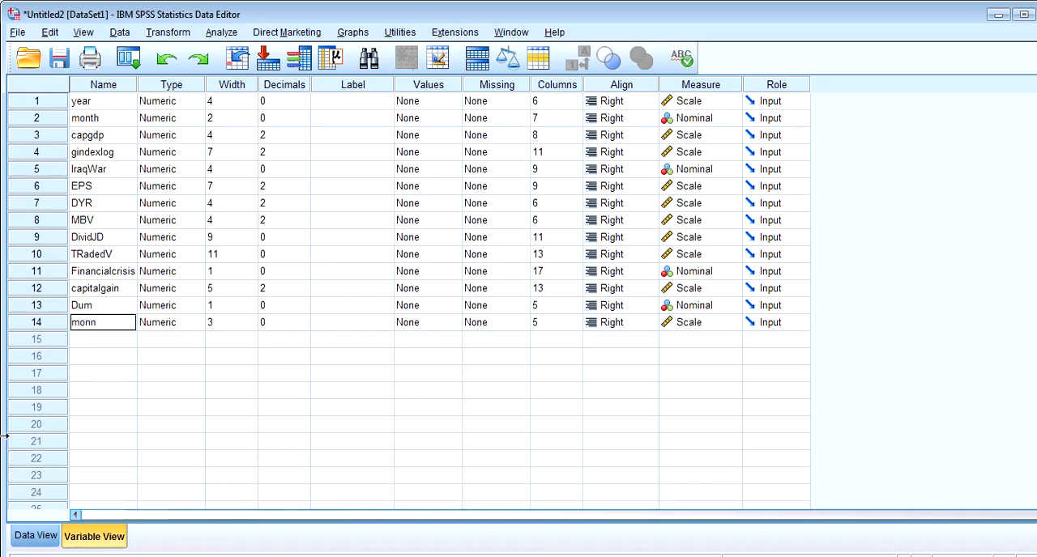
{"action": "key", "text": "Return"}
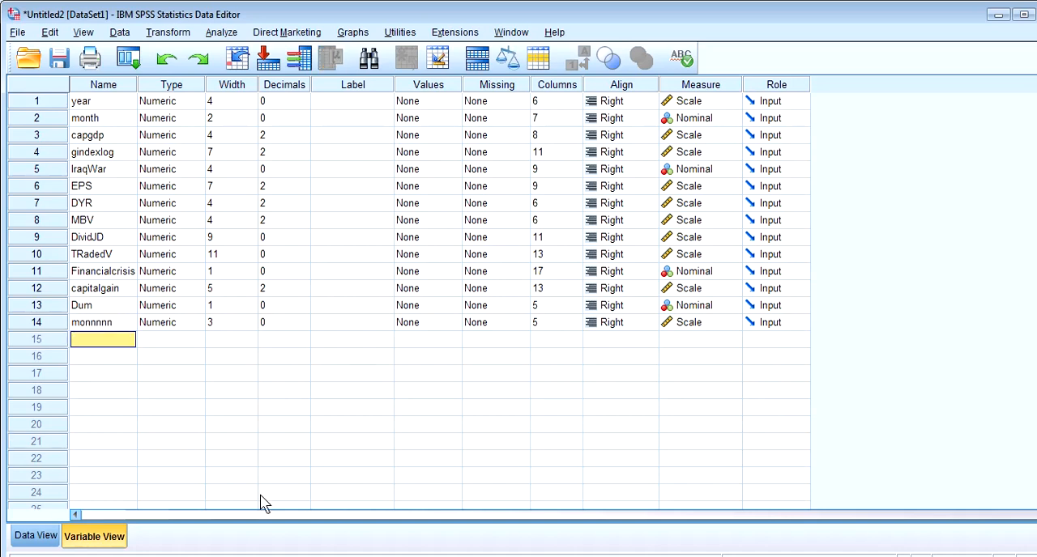
{"action": "left_click", "coordinate": [435, 556]}
{"action": "left_click_drag", "start_coordinate": [460, 556], "coordinate": [445, 463]}
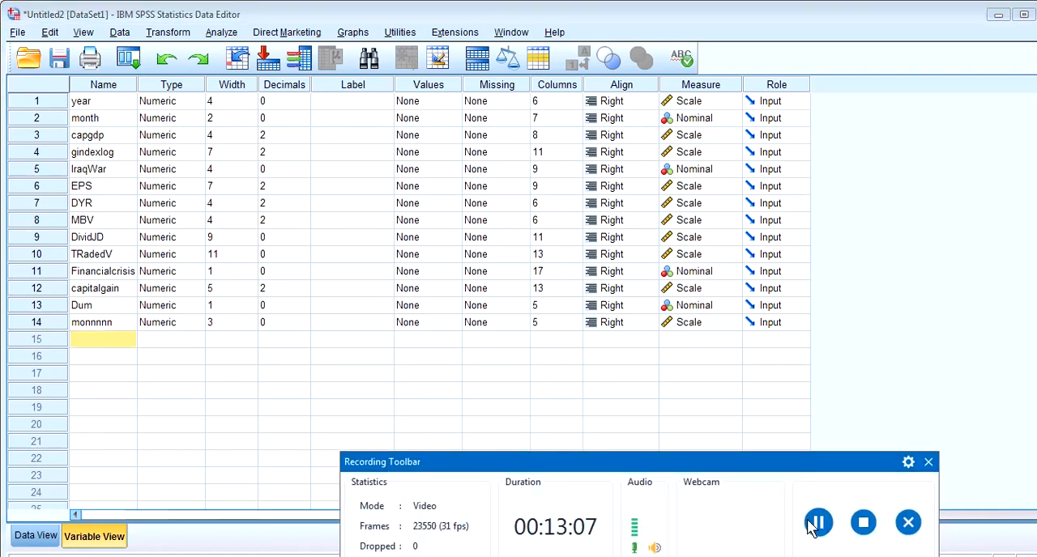
{"action": "left_click", "coordinate": [815, 524]}
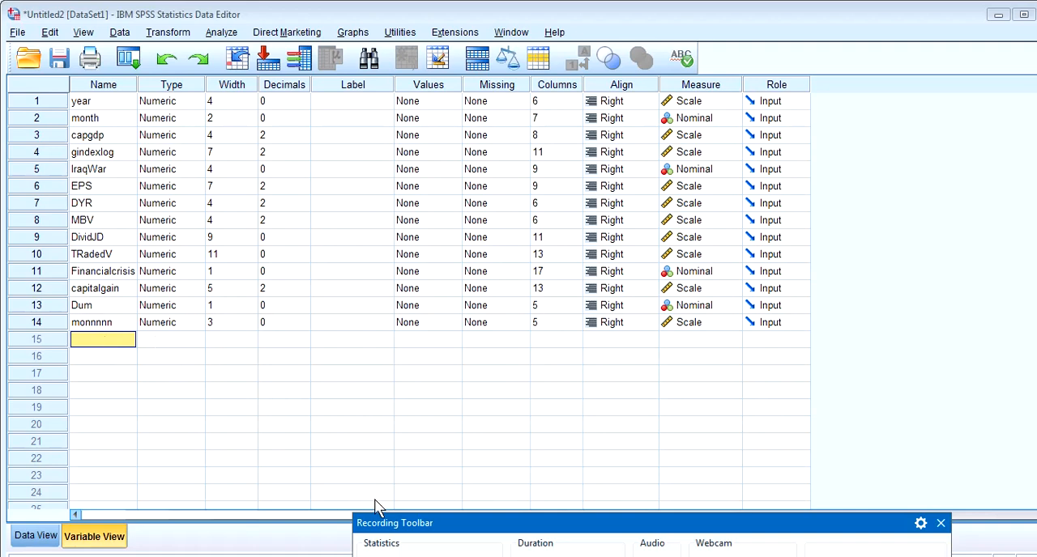
Define a new variable named fffff in row 15 of the variable list
{"action": "left_click", "coordinate": [128, 324]}
{"action": "left_click", "coordinate": [116, 341]}
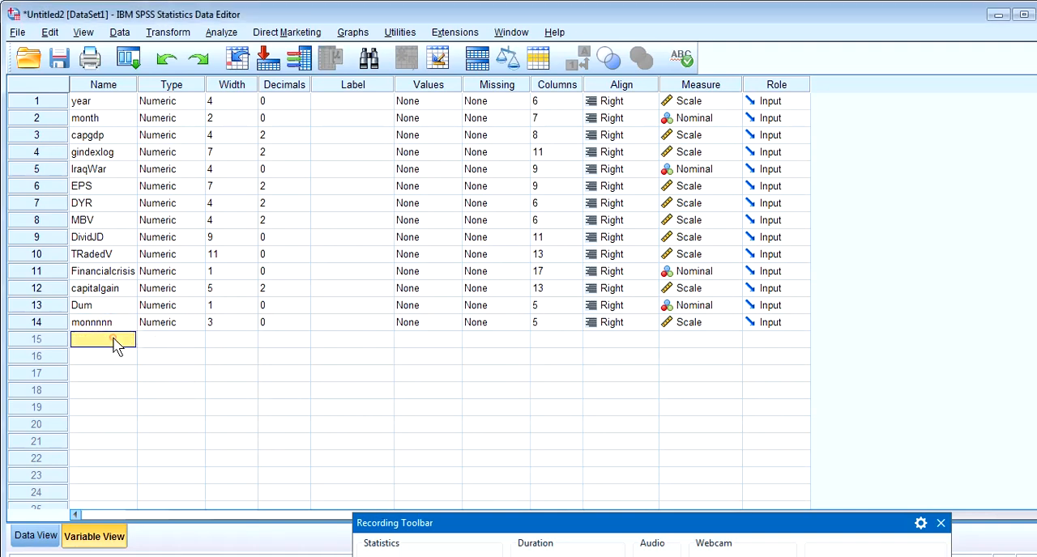
{"action": "type", "text": "ffff"}
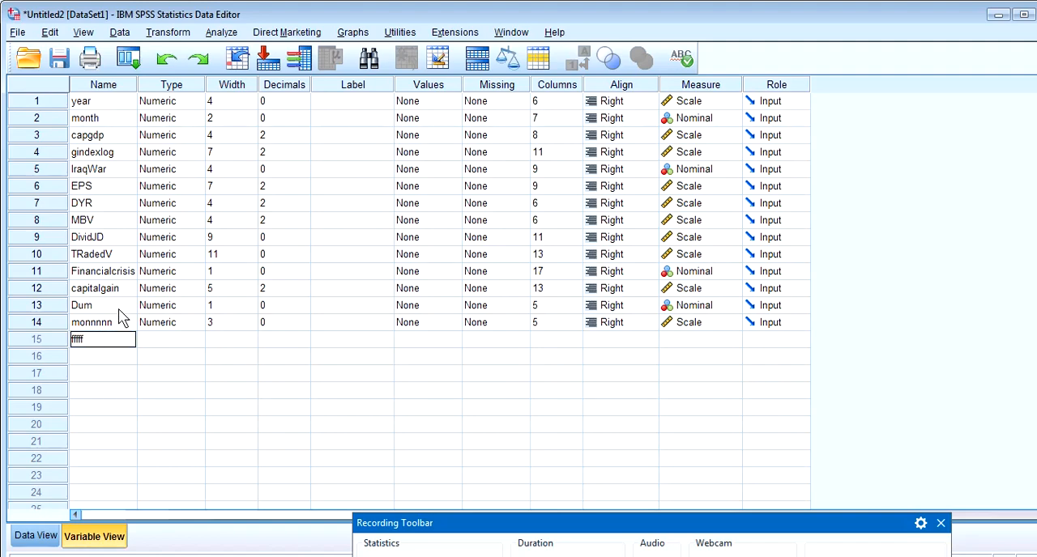
{"action": "left_click", "coordinate": [121, 309]}
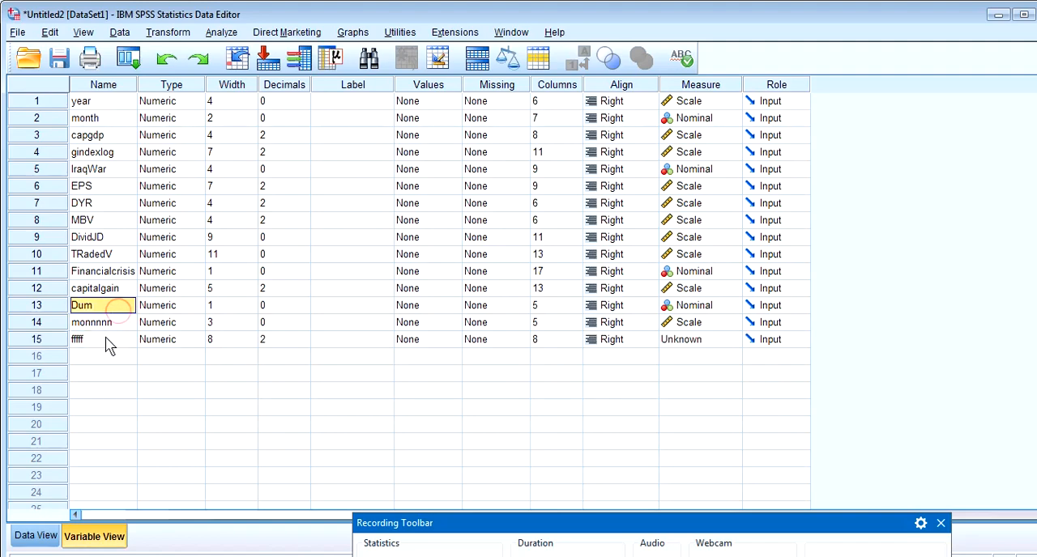
{"action": "left_click", "coordinate": [106, 341]}
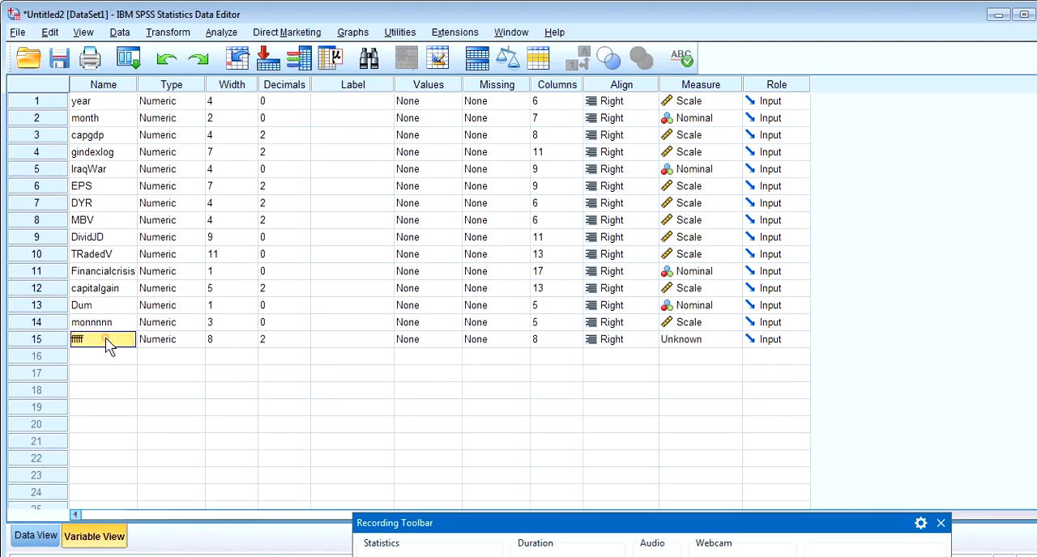
In the data values, fill the fffff column with 1 to 4 in rows 1 to 4 and 5 in row 6
{"action": "left_click", "coordinate": [37, 536]}
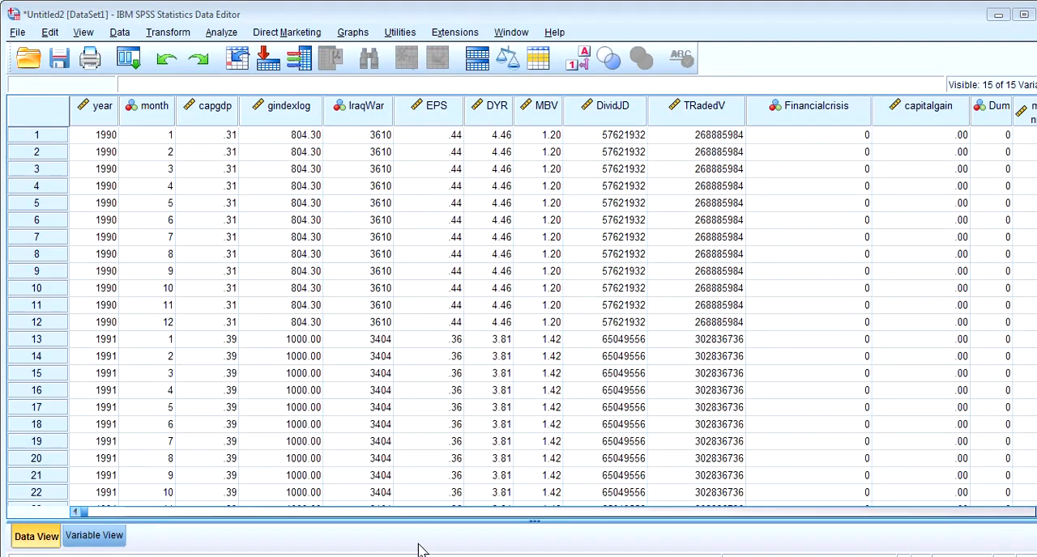
{"action": "left_click", "coordinate": [418, 512]}
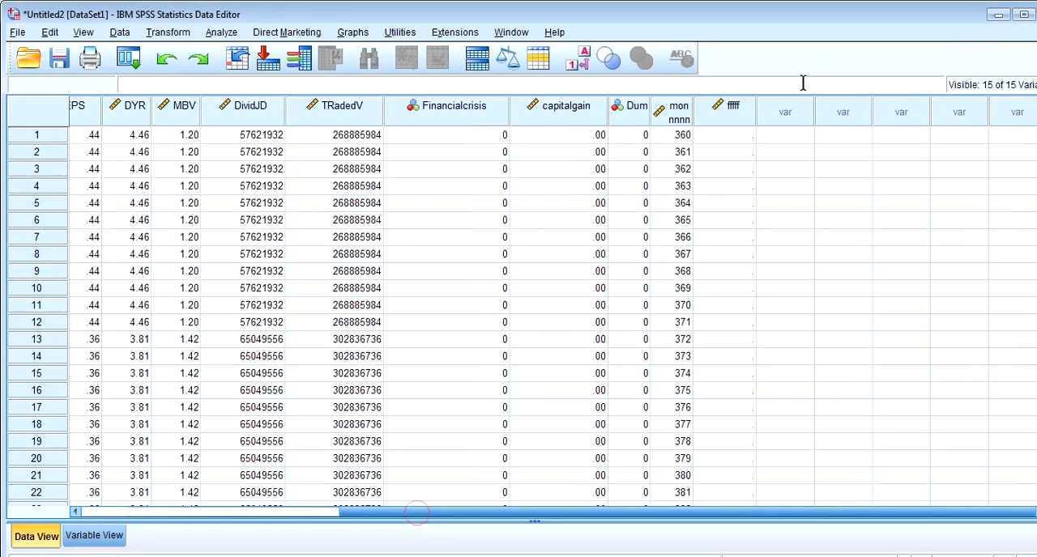
{"action": "left_click", "coordinate": [735, 139]}
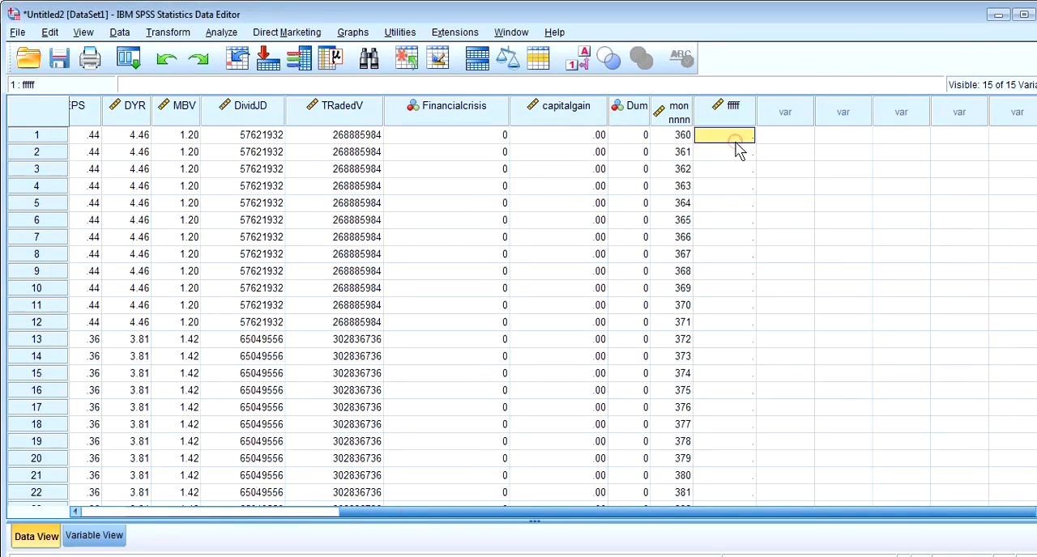
{"action": "type", "text": "1"}
{"action": "key", "text": "Return"}
{"action": "type", "text": "2"}
{"action": "key", "text": "Return"}
{"action": "type", "text": "3"}
{"action": "key", "text": "Return"}
{"action": "type", "text": "4"}
{"action": "key", "text": "Return"}
{"action": "key", "text": "Down"}
{"action": "type", "text": "5"}
{"action": "key", "text": "Return"}
{"action": "key", "text": "Up"}
{"action": "key", "text": "Up"}
{"action": "key", "text": "Up"}
{"action": "key", "text": "Up"}
Clear the whole fffff variable from the dataset
{"action": "left_click", "coordinate": [734, 108]}
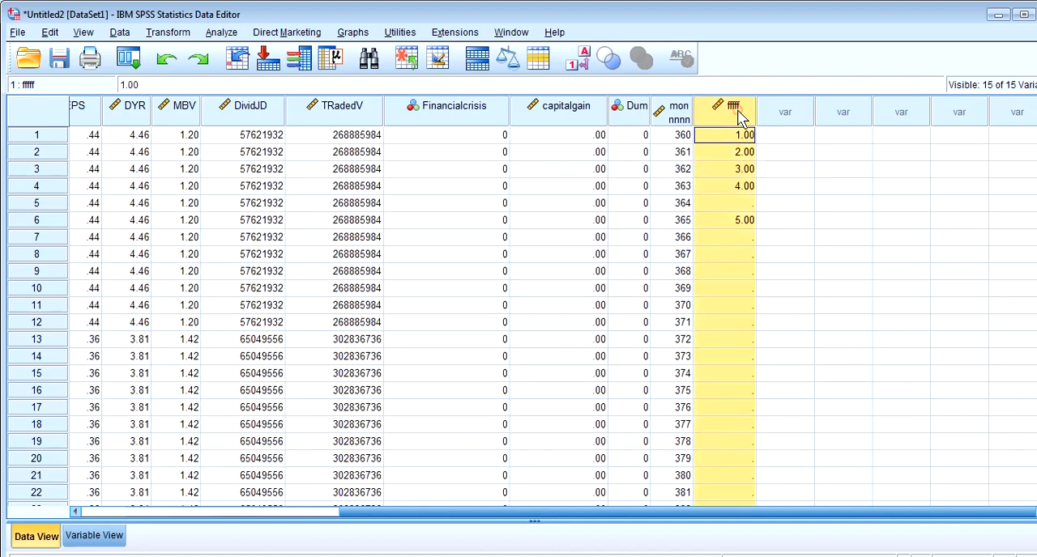
{"action": "right_click", "coordinate": [737, 111]}
{"action": "left_click", "coordinate": [780, 178]}
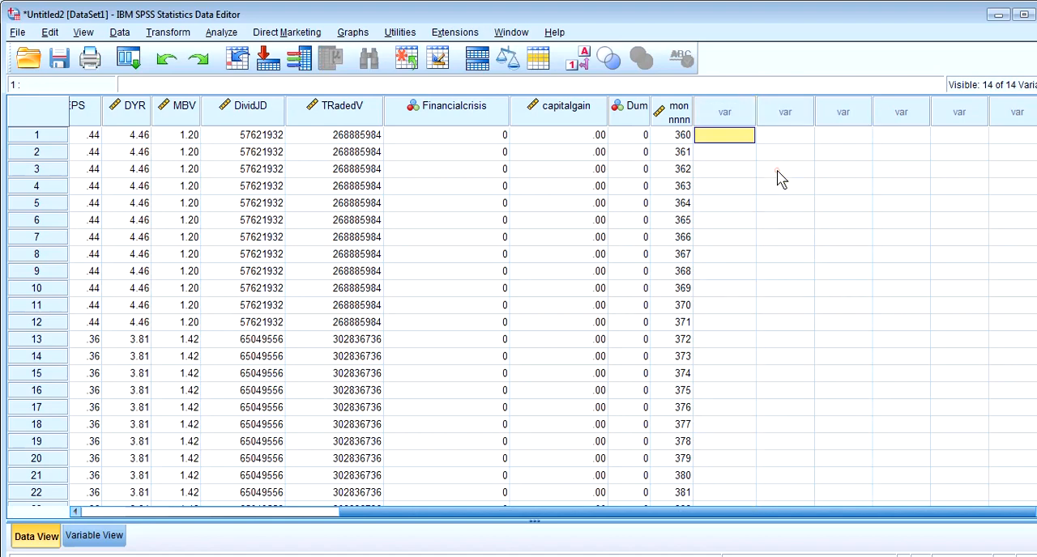
In the variable definitions, assign value labels to Dum with 1 as male and 0 as female
{"action": "left_click", "coordinate": [111, 534]}
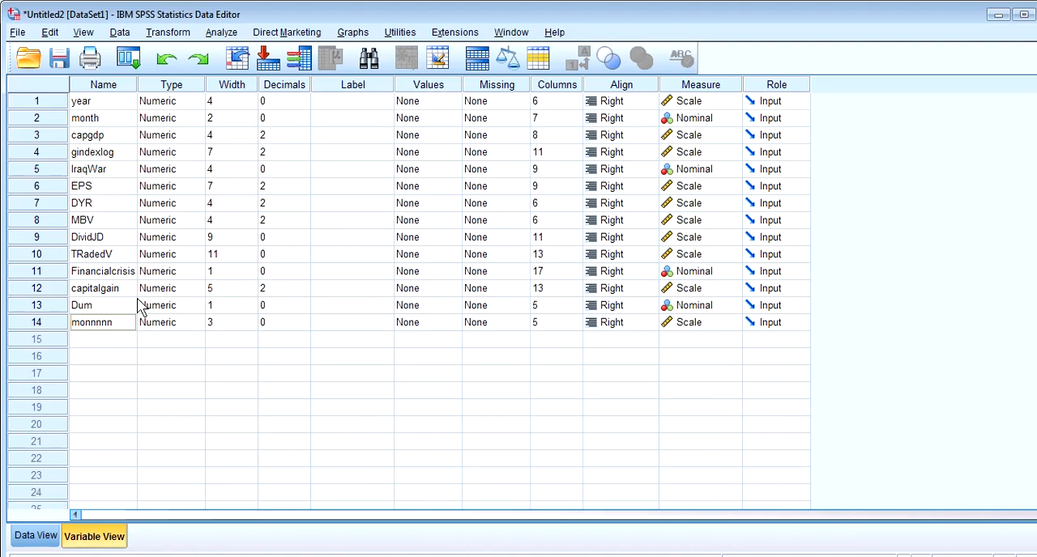
{"action": "left_click", "coordinate": [446, 309]}
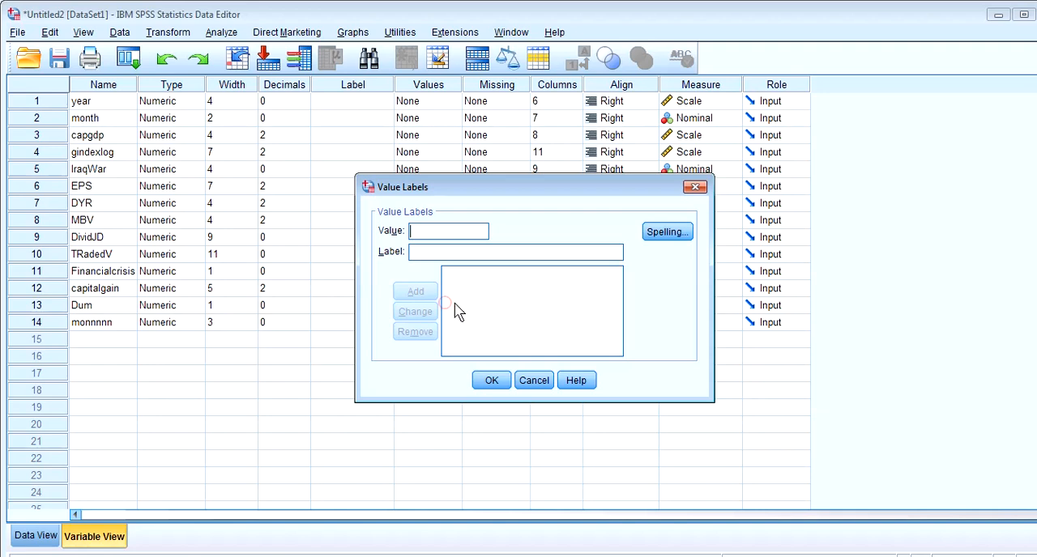
{"action": "left_click", "coordinate": [441, 248]}
{"action": "type", "text": "male"}
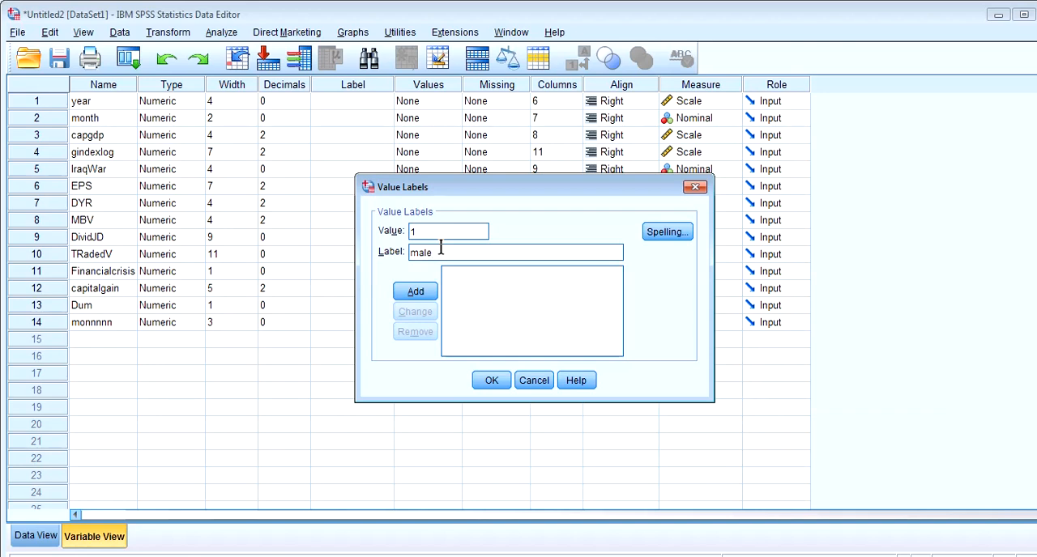
{"action": "left_click", "coordinate": [415, 291]}
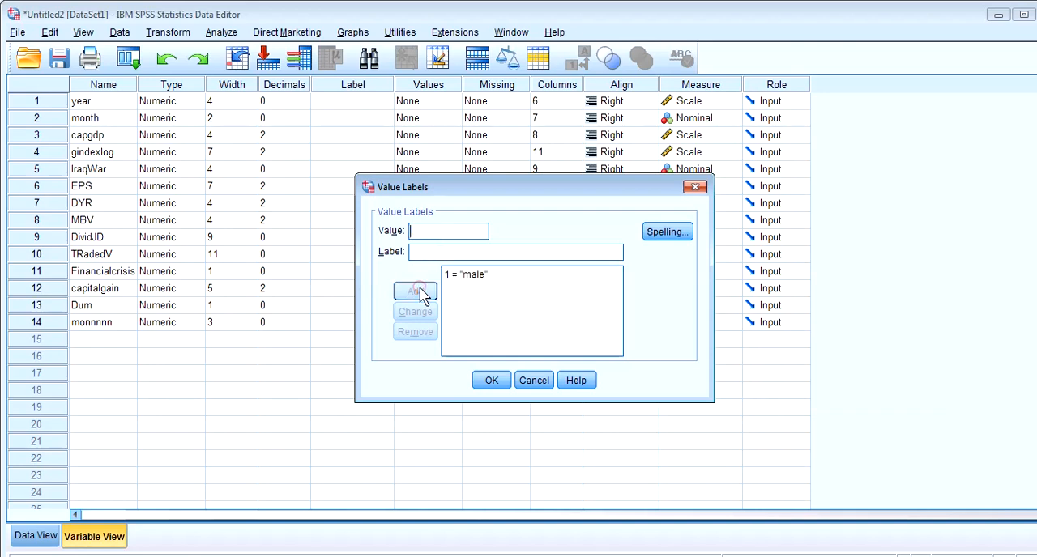
{"action": "type", "text": "0"}
{"action": "left_click", "coordinate": [433, 254]}
{"action": "type", "text": "female"}
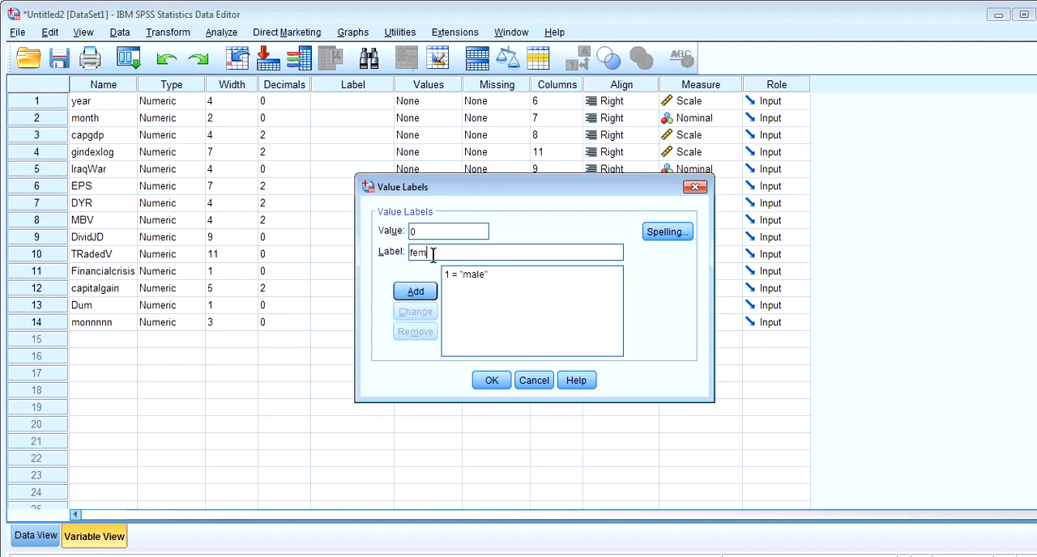
{"action": "left_click", "coordinate": [421, 293]}
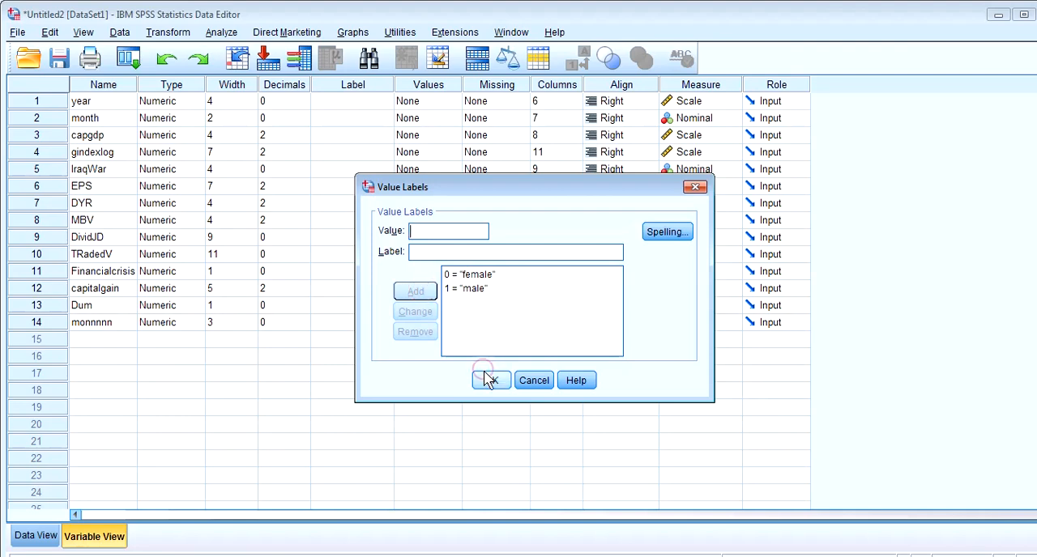
{"action": "left_click", "coordinate": [489, 380]}
Return to the data values and examine the Dum column from the first case down to the last rows
{"action": "left_click", "coordinate": [183, 556]}
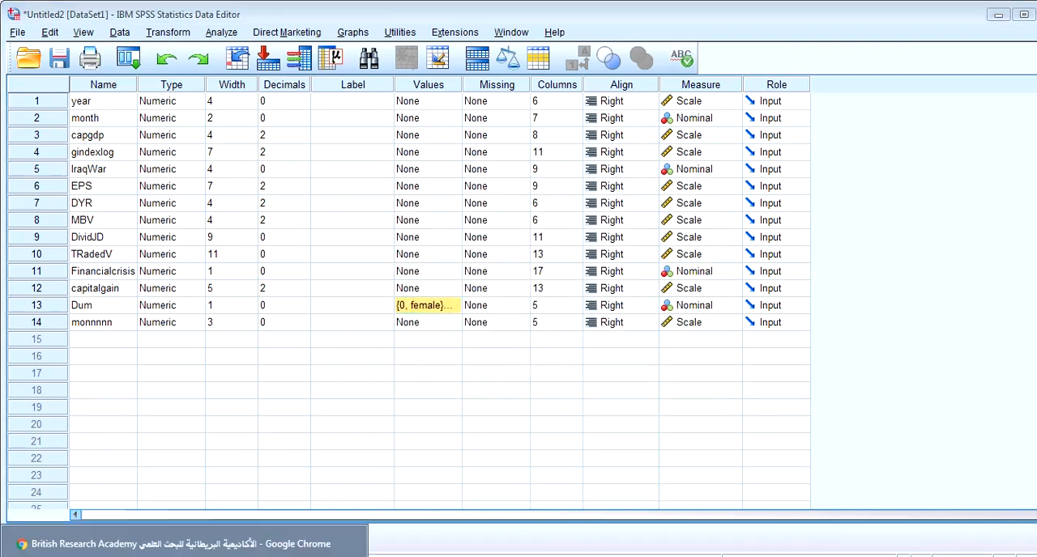
{"action": "left_click", "coordinate": [266, 377]}
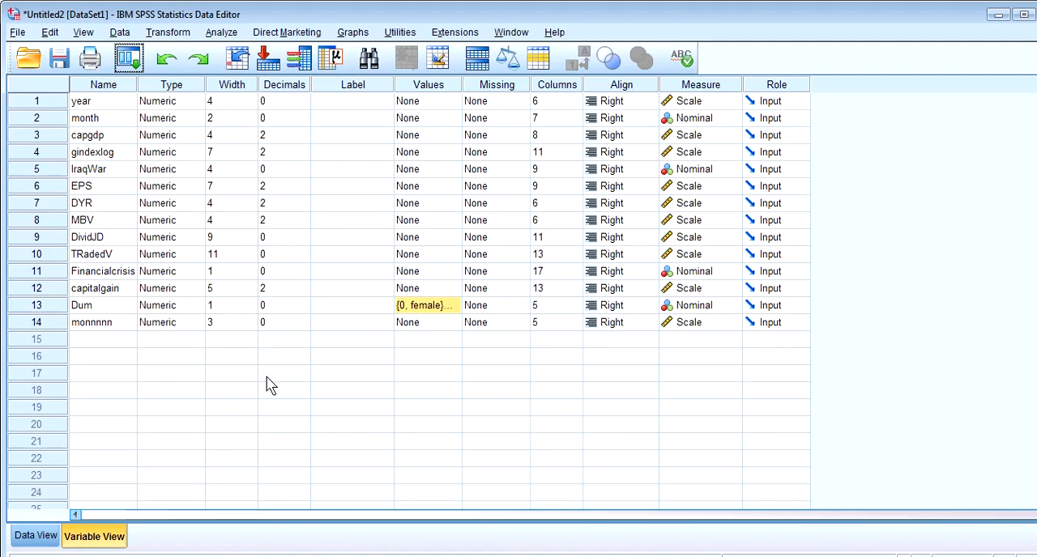
{"action": "left_click", "coordinate": [28, 537]}
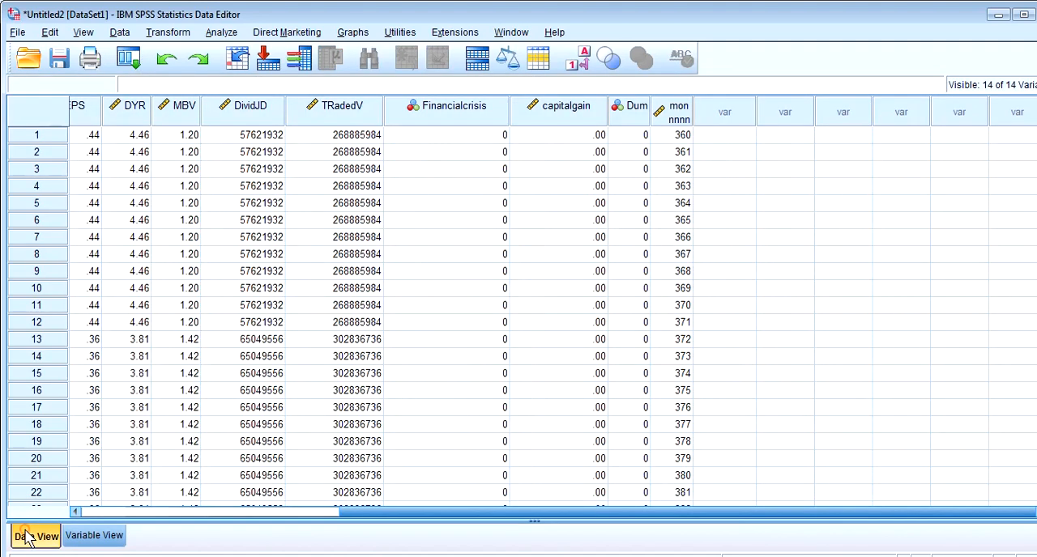
{"action": "left_click_drag", "start_coordinate": [397, 515], "coordinate": [382, 514]}
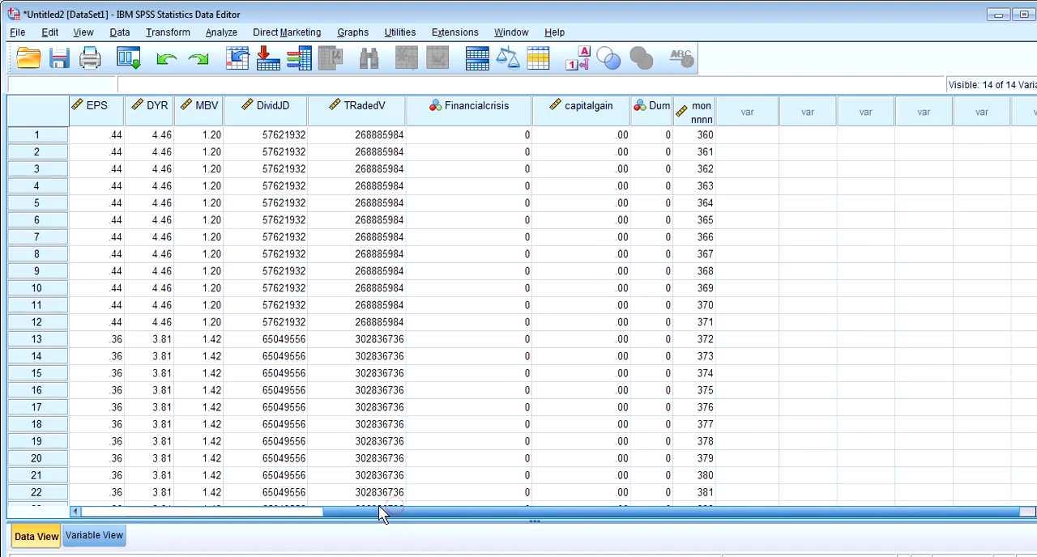
{"action": "left_click", "coordinate": [654, 136]}
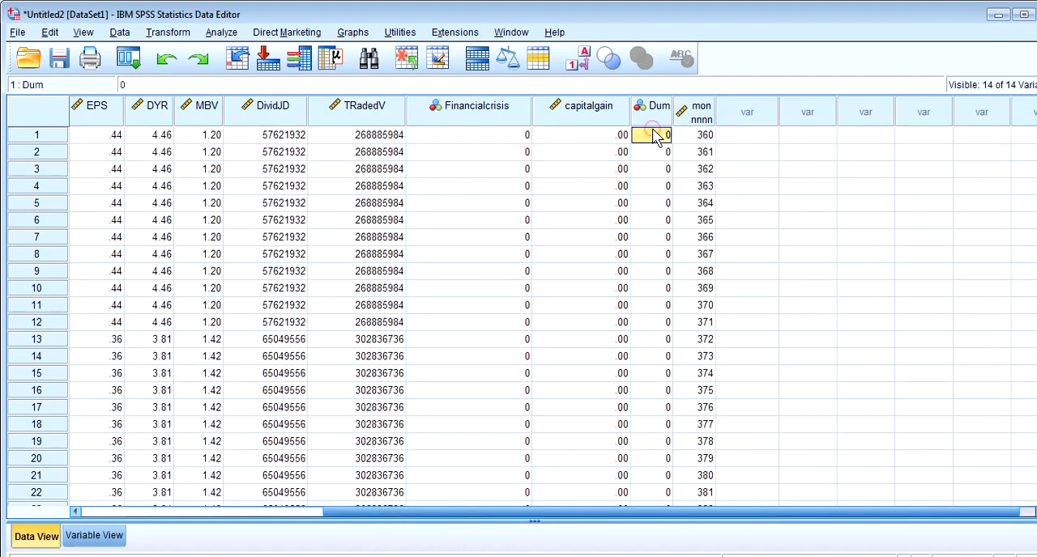
{"action": "double_click", "coordinate": [664, 136]}
{"action": "left_click", "coordinate": [663, 151]}
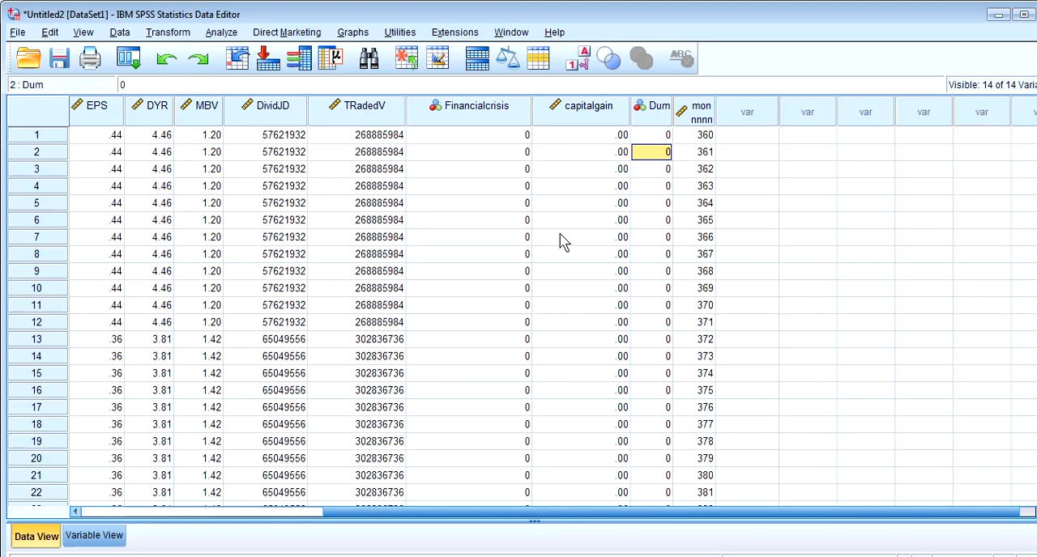
{"action": "scroll", "coordinate": [521, 316], "scroll_direction": "down", "scroll_amount": 20}
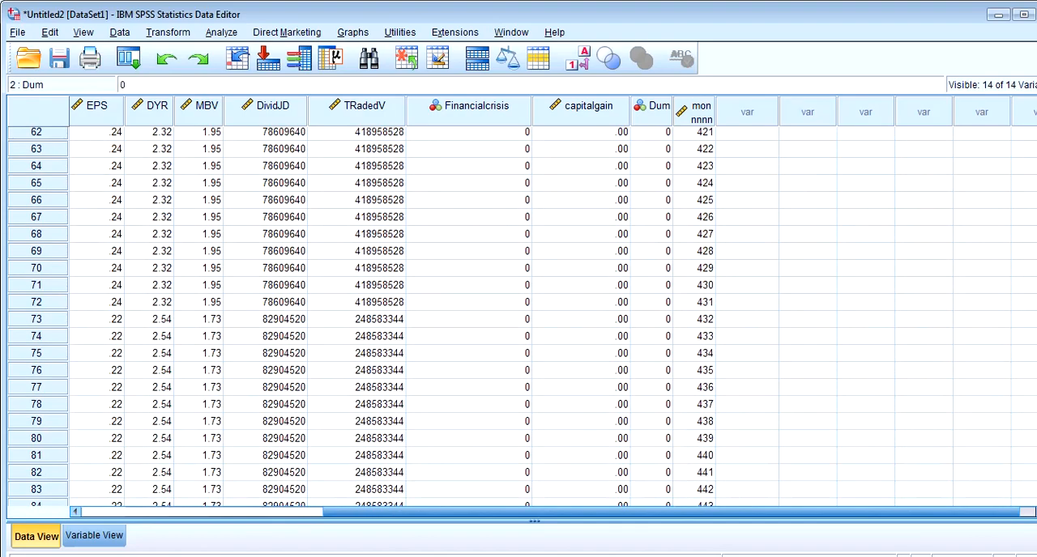
{"action": "scroll", "coordinate": [521, 316], "scroll_direction": "down", "scroll_amount": 14}
{"action": "scroll", "coordinate": [521, 316], "scroll_direction": "up", "scroll_amount": 17}
{"action": "scroll", "coordinate": [522, 316], "scroll_direction": "down", "scroll_amount": 6}
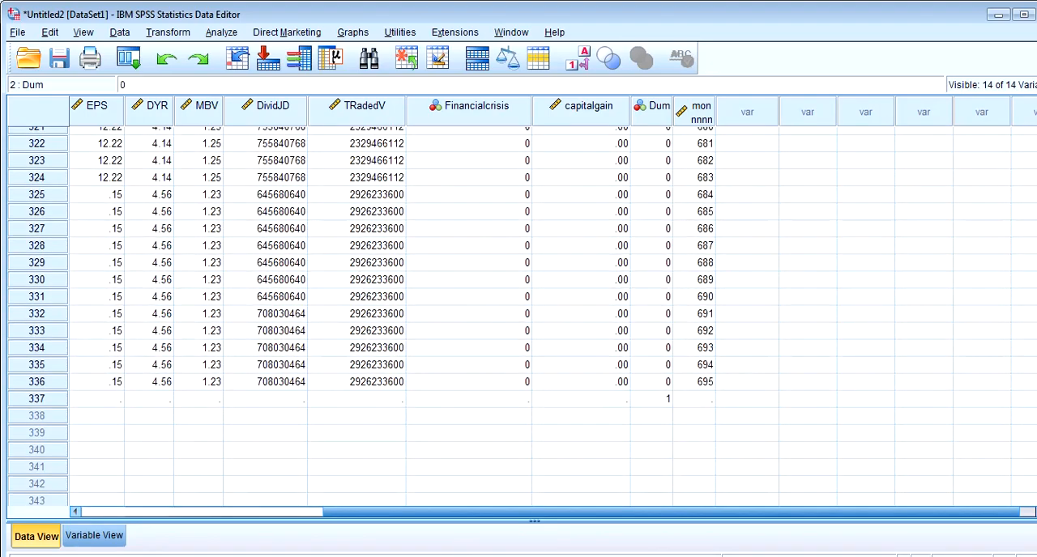
Delete the stray Dum value in row 337
{"action": "left_click", "coordinate": [662, 413]}
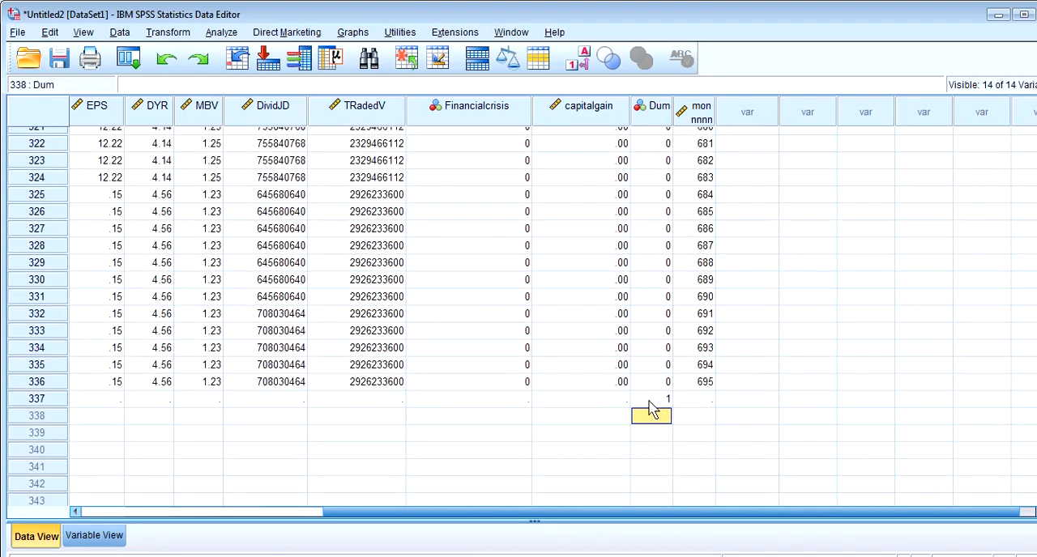
{"action": "left_click", "coordinate": [653, 397]}
{"action": "key", "text": "Delete"}
Enter 1 for Dum in rows 330 and 332 to 336, and 11 in row 331
{"action": "left_click", "coordinate": [646, 322]}
{"action": "type", "text": "1"}
{"action": "key", "text": "Return"}
{"action": "type", "text": "1"}
{"action": "key", "text": "Return"}
{"action": "type", "text": "1"}
{"action": "key", "text": "Down"}
{"action": "key", "text": "Up"}
{"action": "key", "text": "Up"}
{"action": "key", "text": "Up"}
{"action": "key", "text": "Up"}
{"action": "key", "text": "Up"}
{"action": "key", "text": "Up"}
{"action": "type", "text": "11"}
{"action": "key", "text": "Up"}
Enter 1 for Dum in rows 324 to 327, 329 and 331
{"action": "type", "text": "1"}
{"action": "key", "text": "Up"}
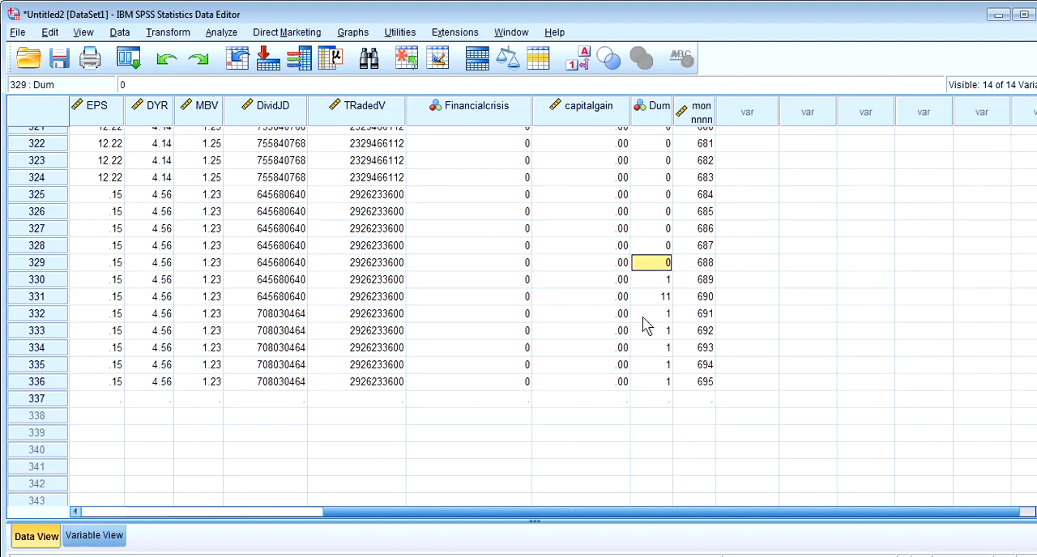
{"action": "type", "text": "1"}
{"action": "key", "text": "Return"}
{"action": "key", "text": "Down"}
{"action": "type", "text": "1"}
{"action": "key", "text": "Up"}
{"action": "key", "text": "Up"}
{"action": "key", "text": "Up"}
{"action": "key", "text": "Up"}
{"action": "type", "text": "1"}
{"action": "key", "text": "Up"}
{"action": "type", "text": "1"}
{"action": "key", "text": "Up"}
{"action": "type", "text": "1"}
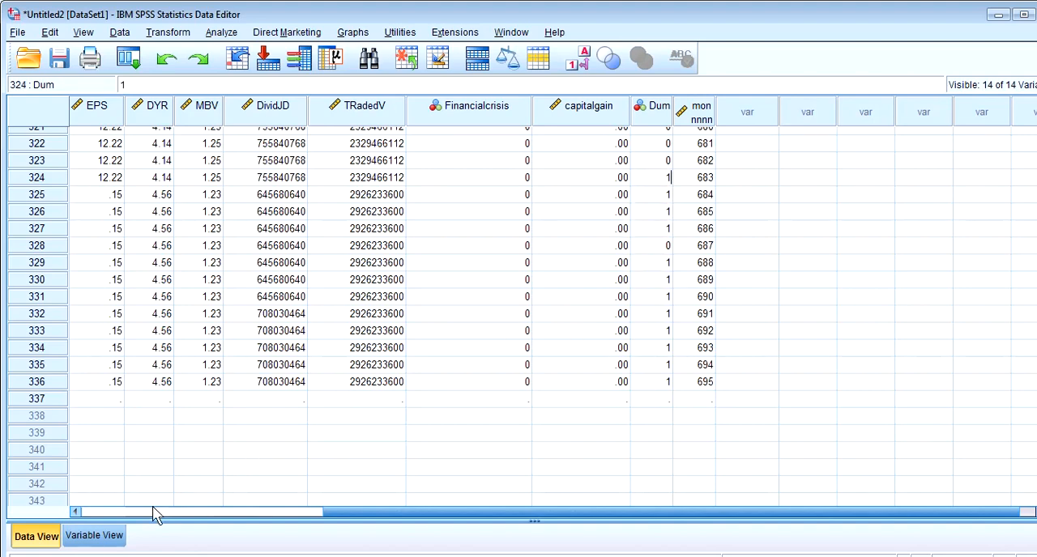
In the variable definitions, review the value labels assigned to 0 and 1 for Dum
{"action": "left_click", "coordinate": [108, 536]}
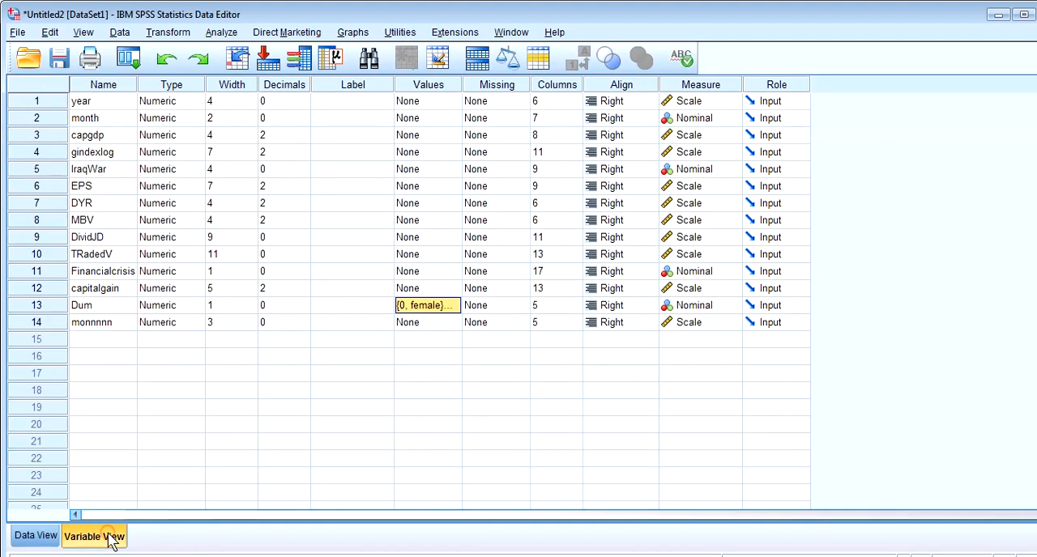
{"action": "left_click", "coordinate": [434, 308]}
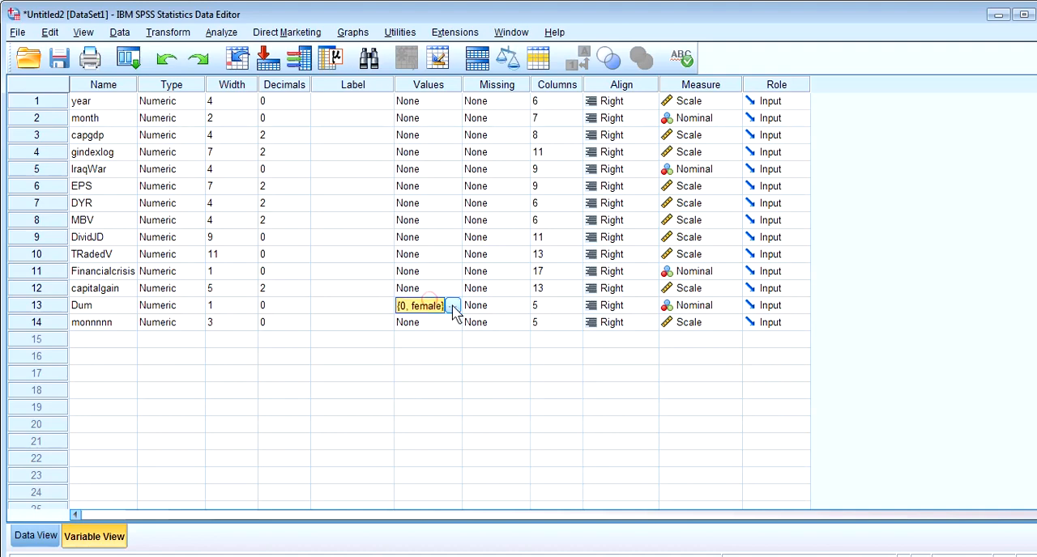
{"action": "left_click", "coordinate": [455, 305]}
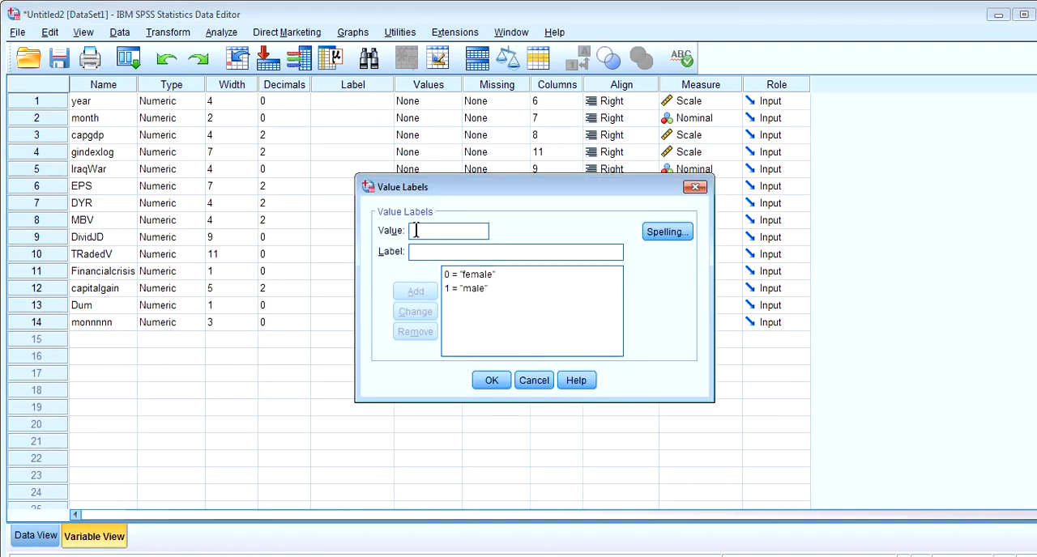
{"action": "left_click", "coordinate": [470, 293]}
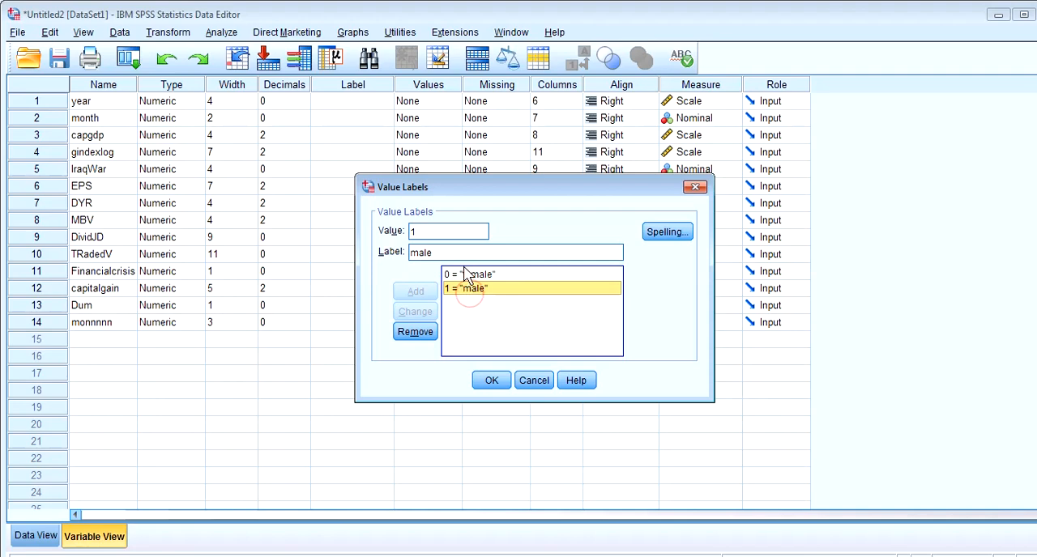
{"action": "left_click", "coordinate": [466, 275]}
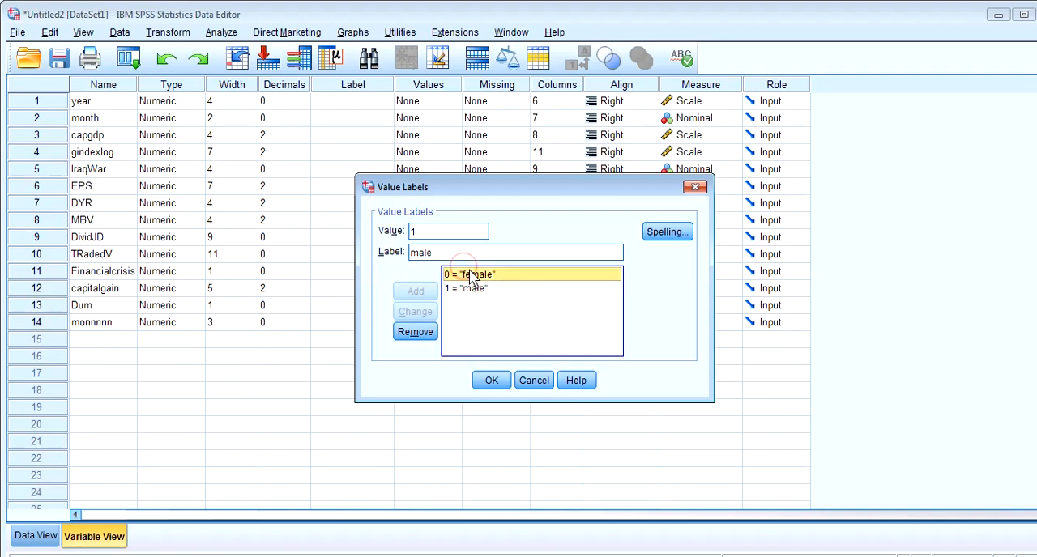
{"action": "left_click", "coordinate": [490, 380]}
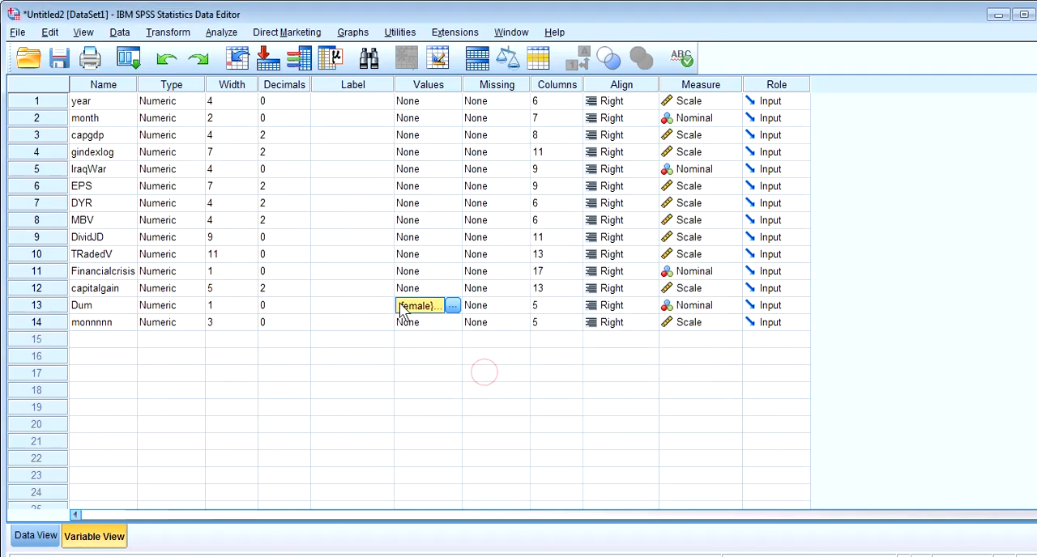
Return to the data values and examine the Dum column from row 330 up to the first case
{"action": "left_click", "coordinate": [36, 536]}
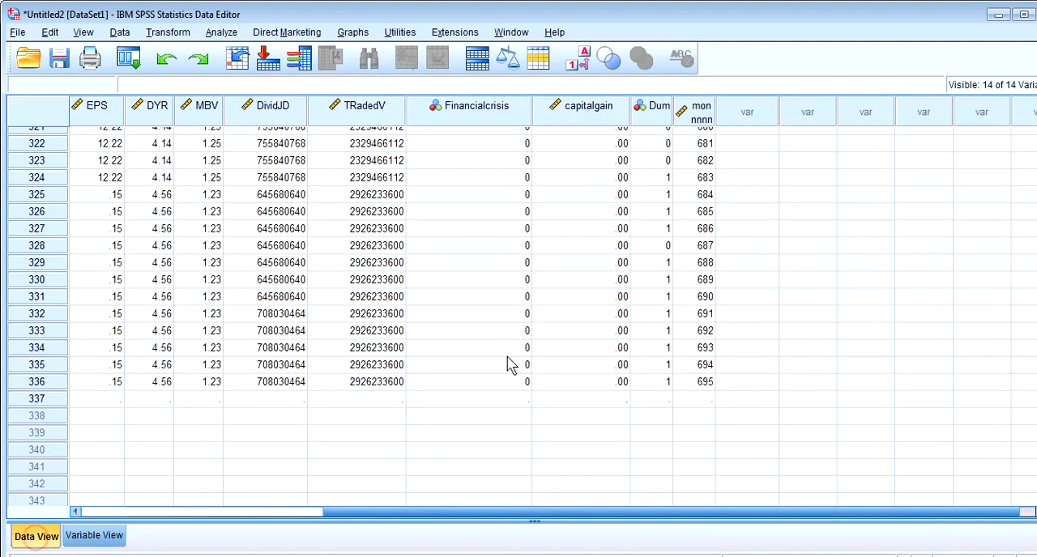
{"action": "left_click", "coordinate": [658, 282]}
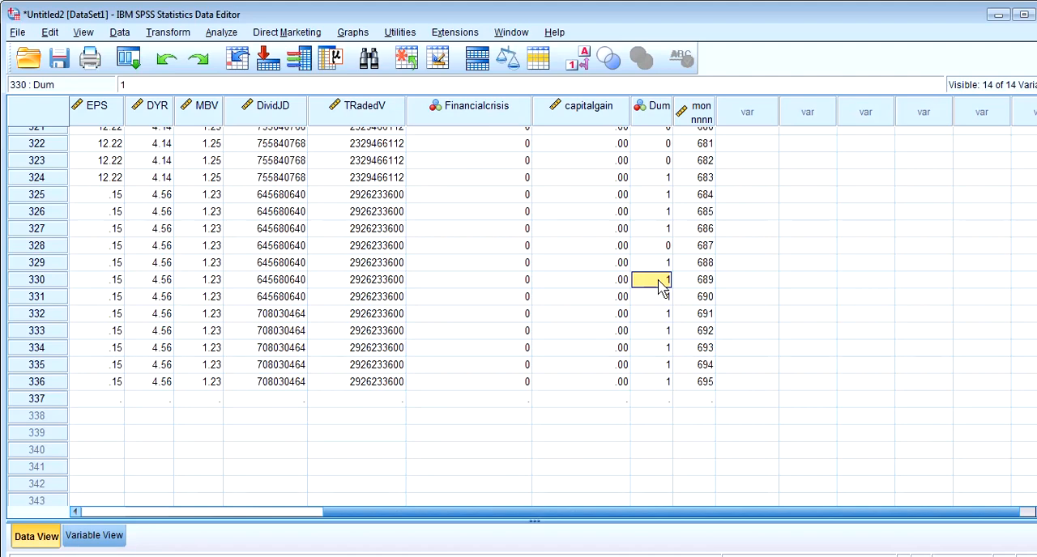
{"action": "left_click", "coordinate": [663, 246]}
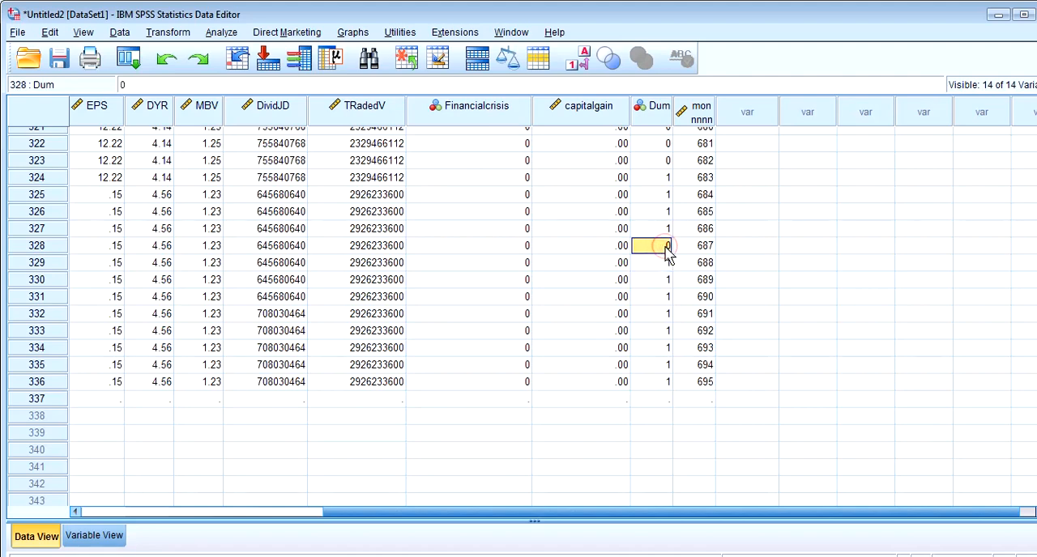
{"action": "scroll", "coordinate": [522, 316], "scroll_direction": "up", "scroll_amount": 20}
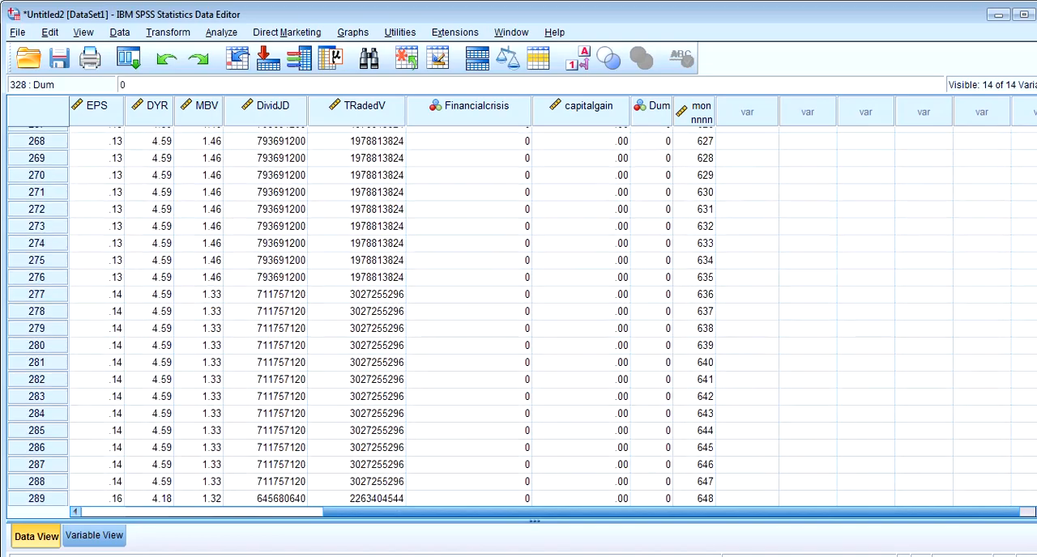
{"action": "scroll", "coordinate": [521, 316], "scroll_direction": "up", "scroll_amount": 2}
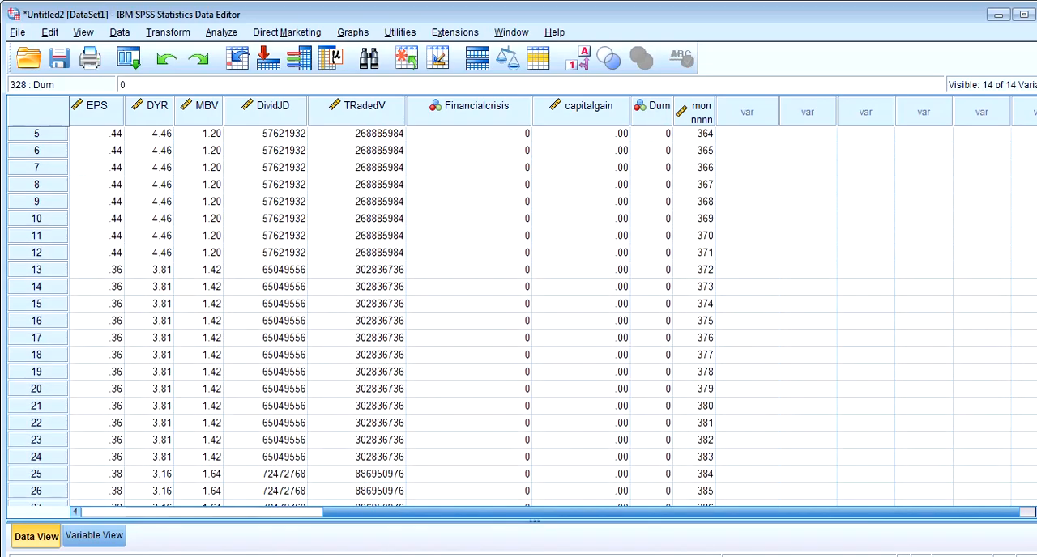
{"action": "scroll", "coordinate": [473, 148], "scroll_direction": "up", "scroll_amount": 2}
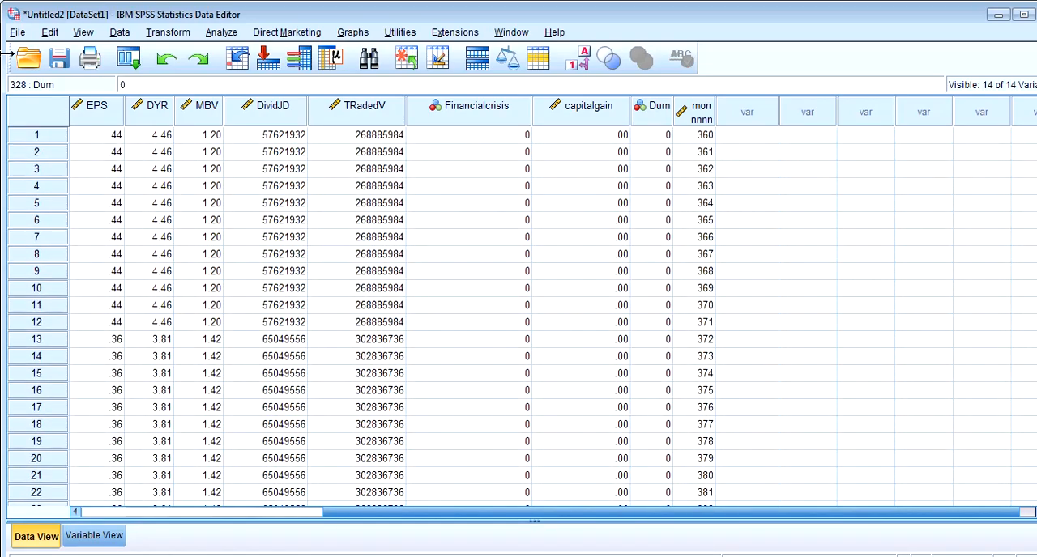
{"action": "left_click", "coordinate": [16, 33]}
{"action": "mouse_move", "coordinate": [24, 53]}
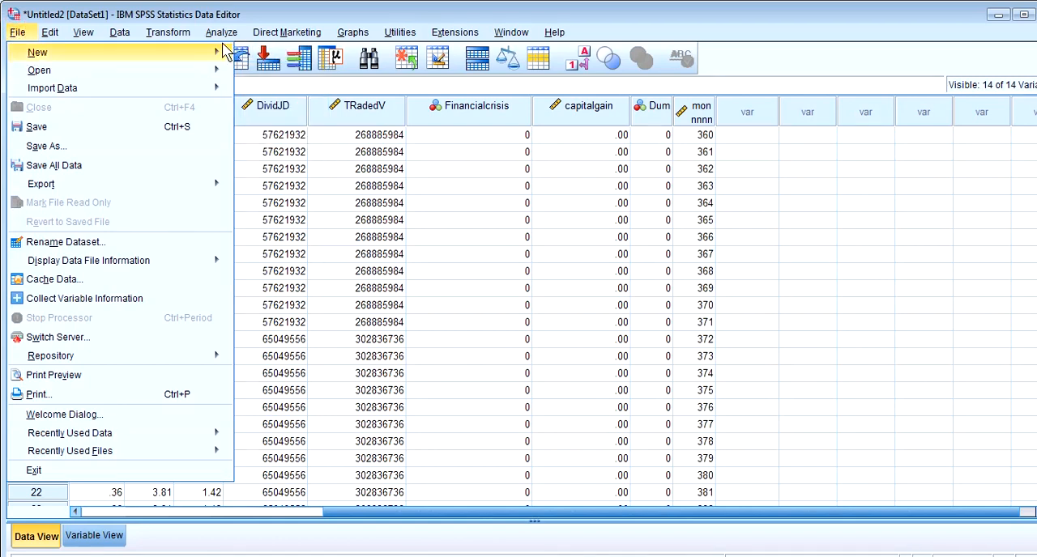
{"action": "mouse_move", "coordinate": [172, 71]}
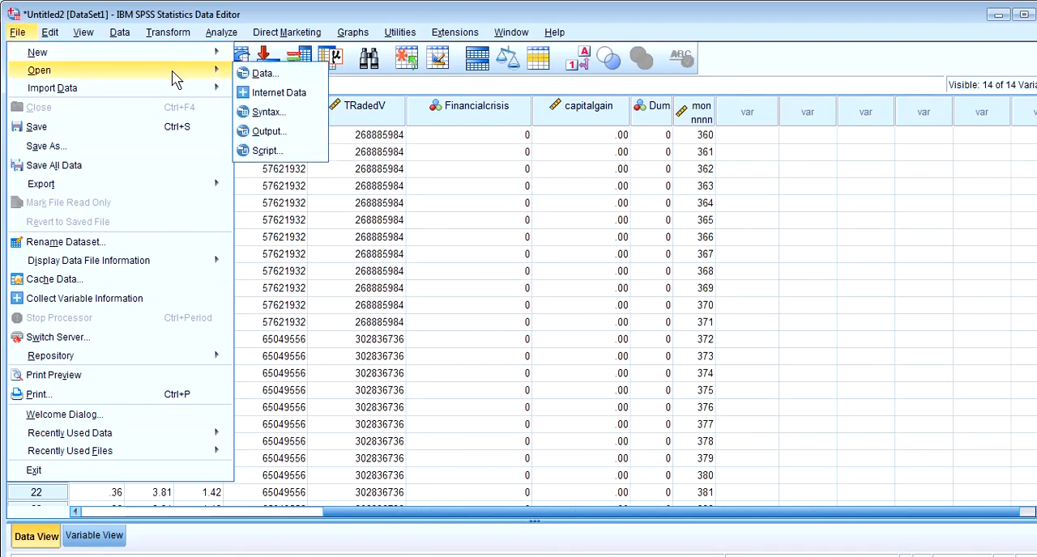
{"action": "mouse_move", "coordinate": [181, 95]}
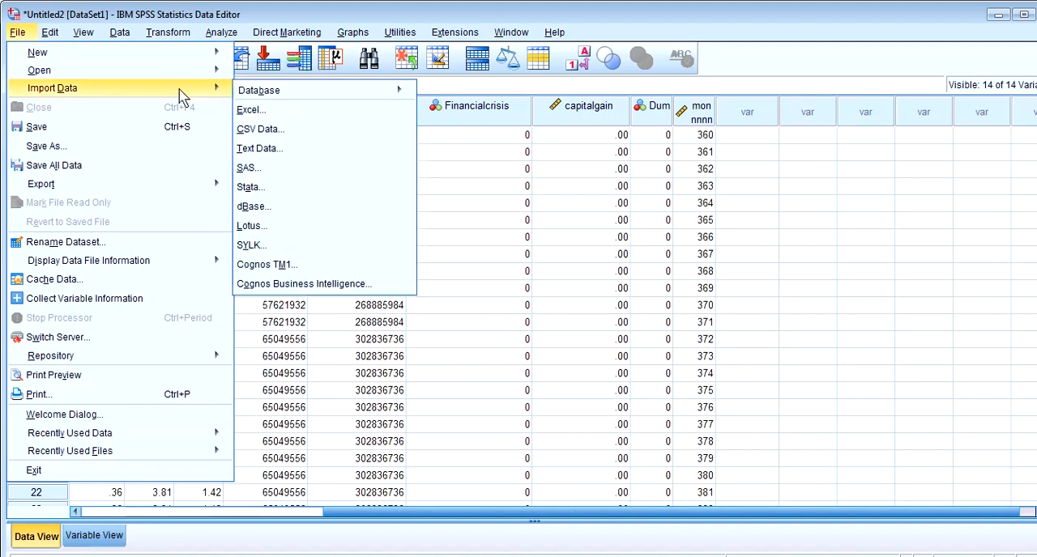
{"action": "mouse_move", "coordinate": [139, 52]}
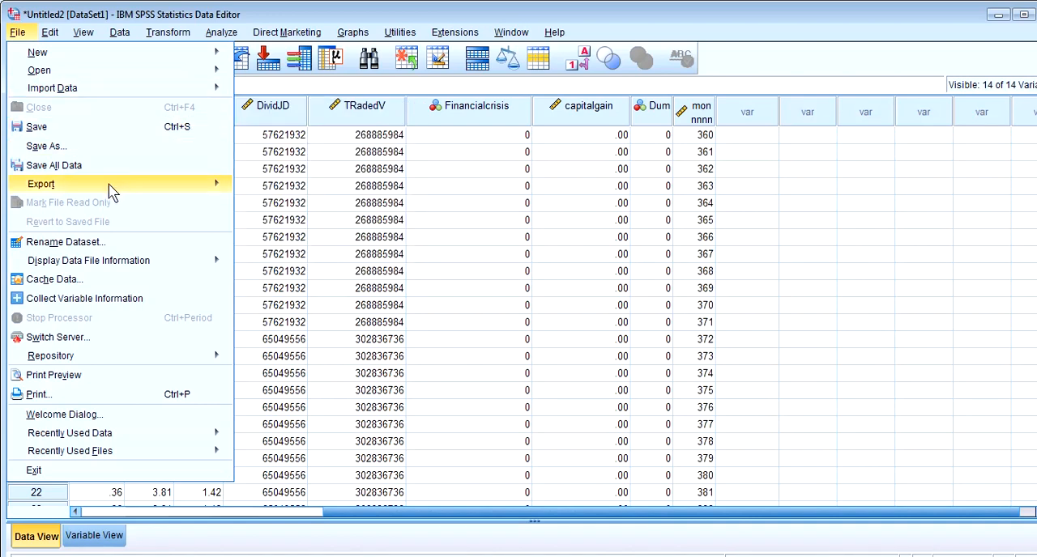
{"action": "mouse_move", "coordinate": [204, 193]}
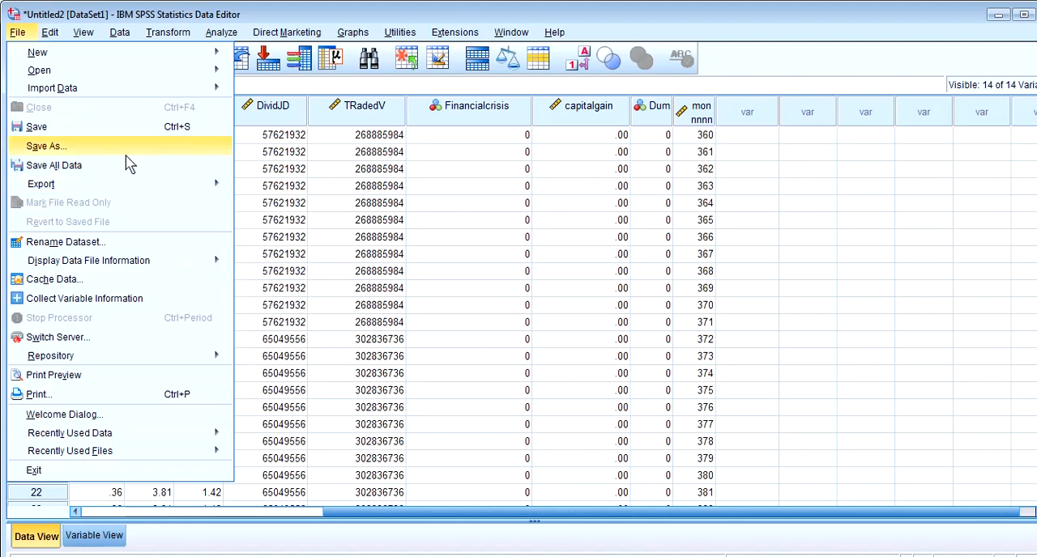
{"action": "mouse_move", "coordinate": [50, 37]}
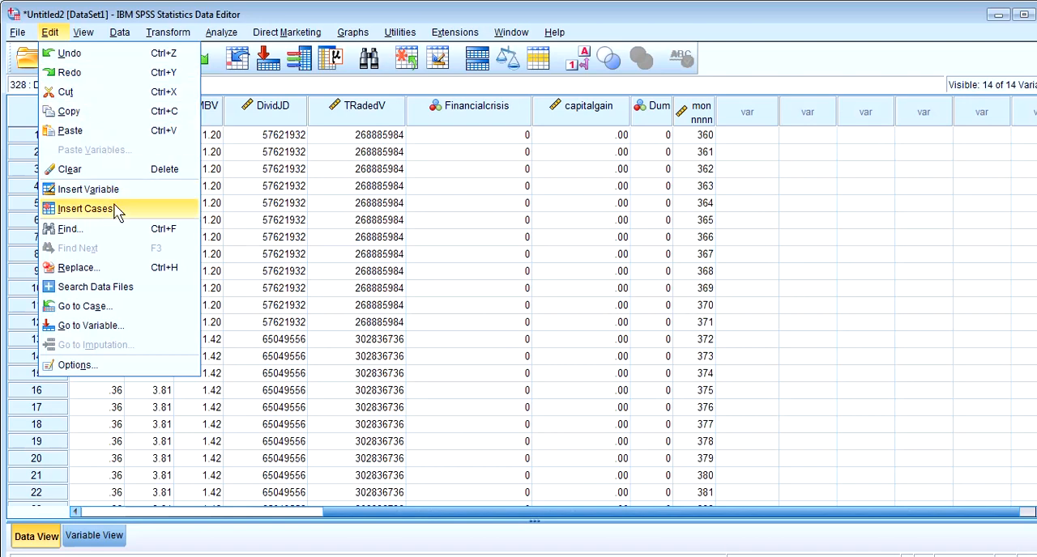
{"action": "mouse_move", "coordinate": [84, 34]}
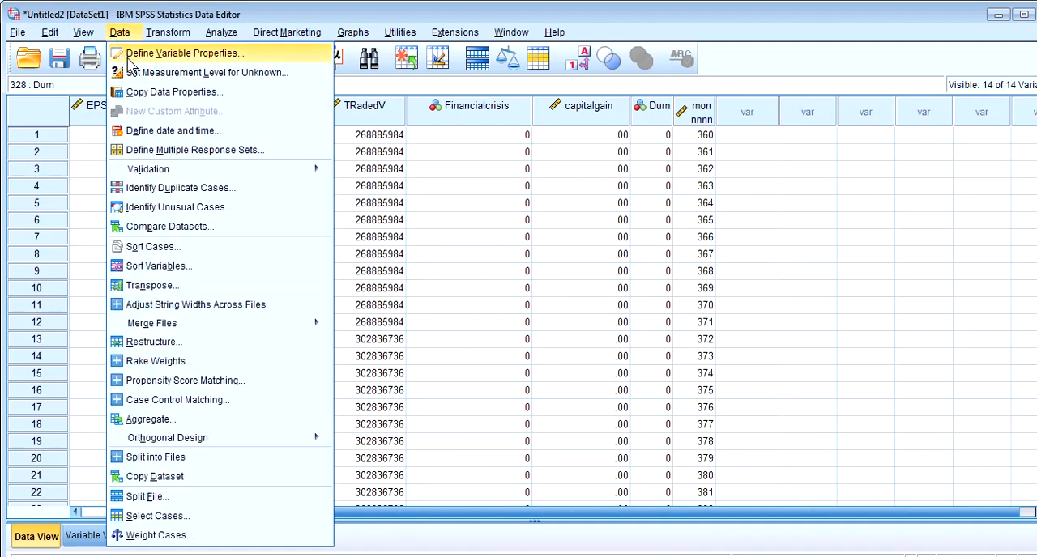
Compute a new variable vb with the numeric expression capgdp + gindexlog
{"action": "mouse_move", "coordinate": [181, 31]}
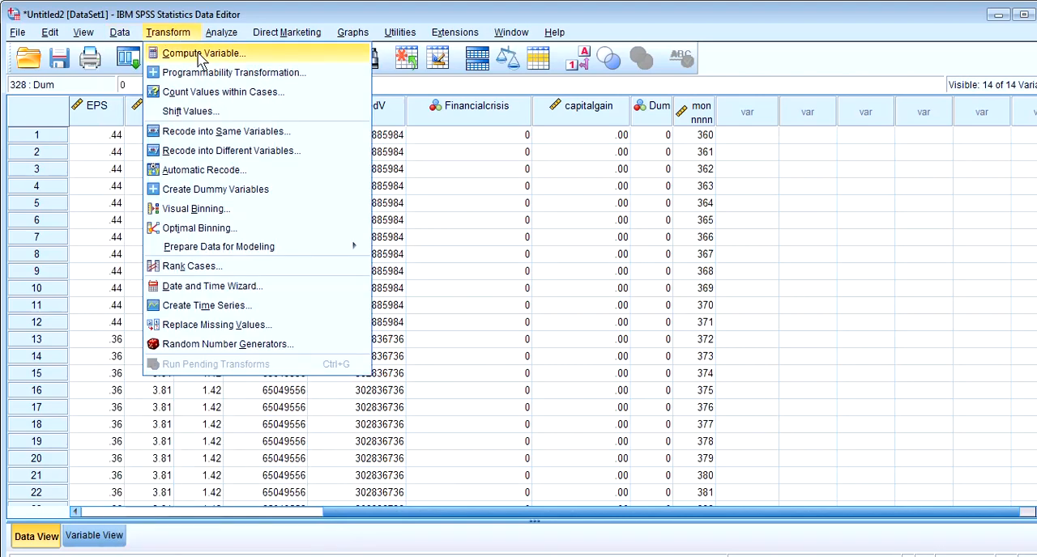
{"action": "left_click", "coordinate": [200, 55]}
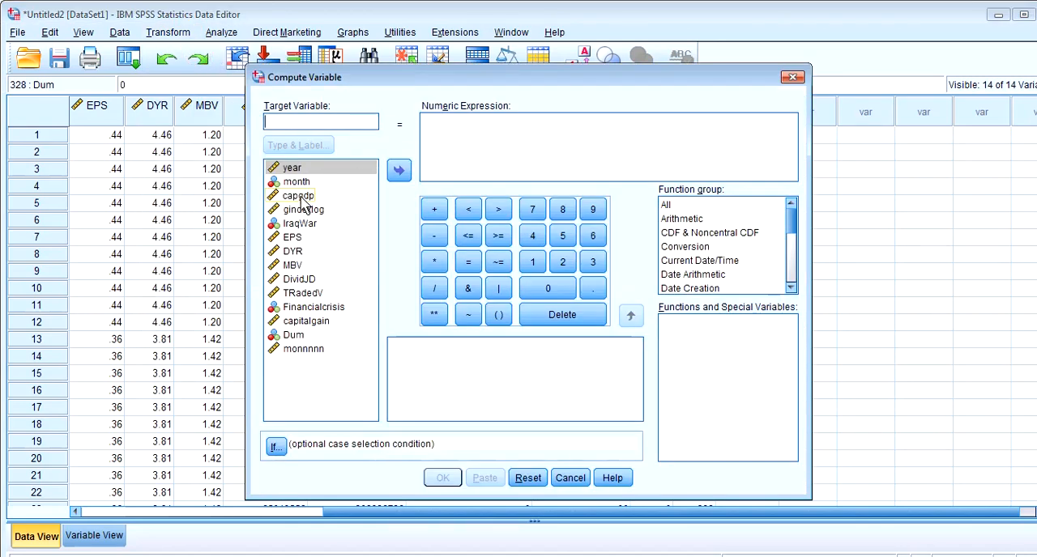
{"action": "left_click", "coordinate": [300, 196]}
{"action": "left_click", "coordinate": [396, 177]}
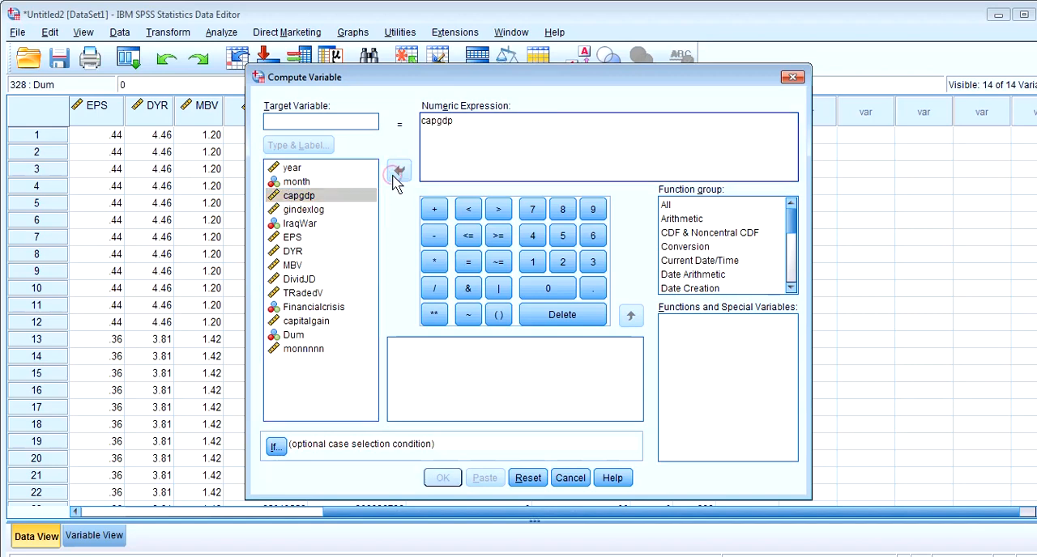
{"action": "left_click", "coordinate": [434, 210]}
{"action": "left_click", "coordinate": [319, 211]}
{"action": "left_click", "coordinate": [398, 171]}
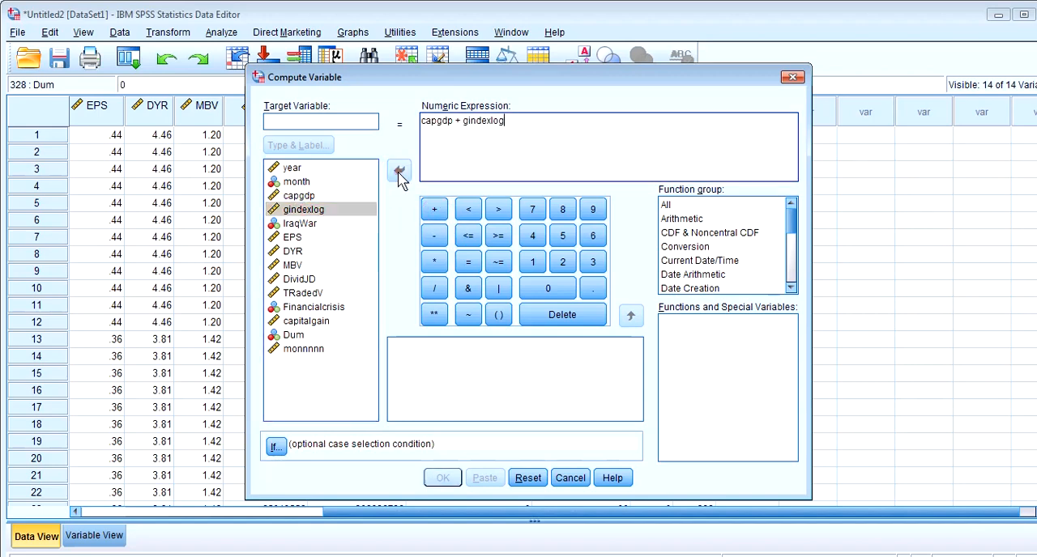
{"action": "left_click", "coordinate": [348, 121]}
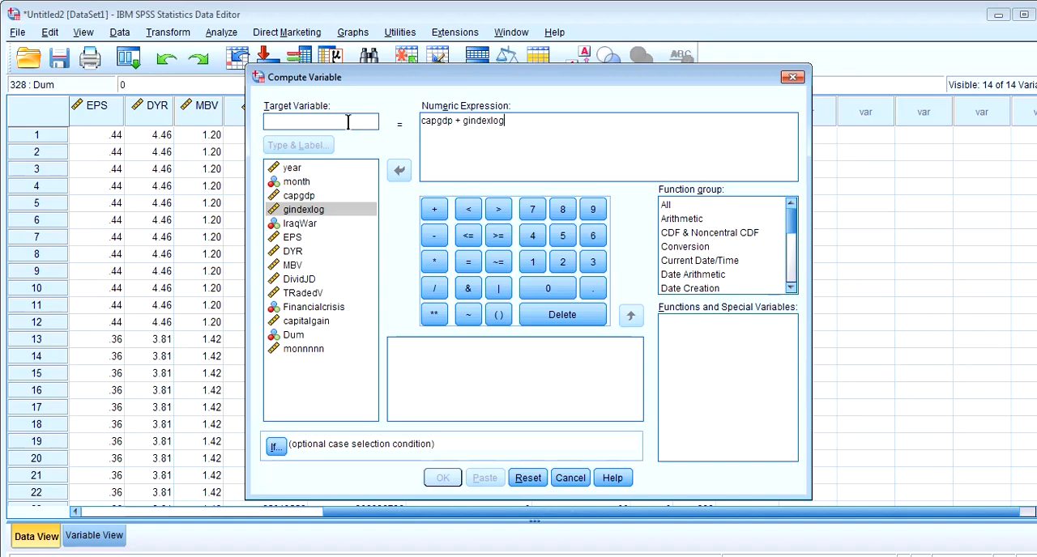
{"action": "type", "text": "vb"}
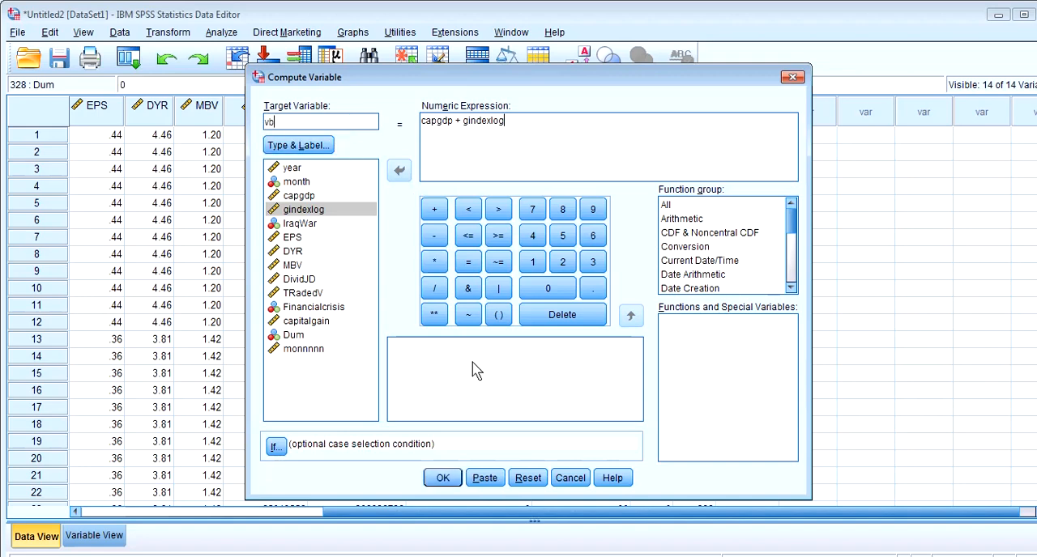
{"action": "left_click", "coordinate": [449, 479]}
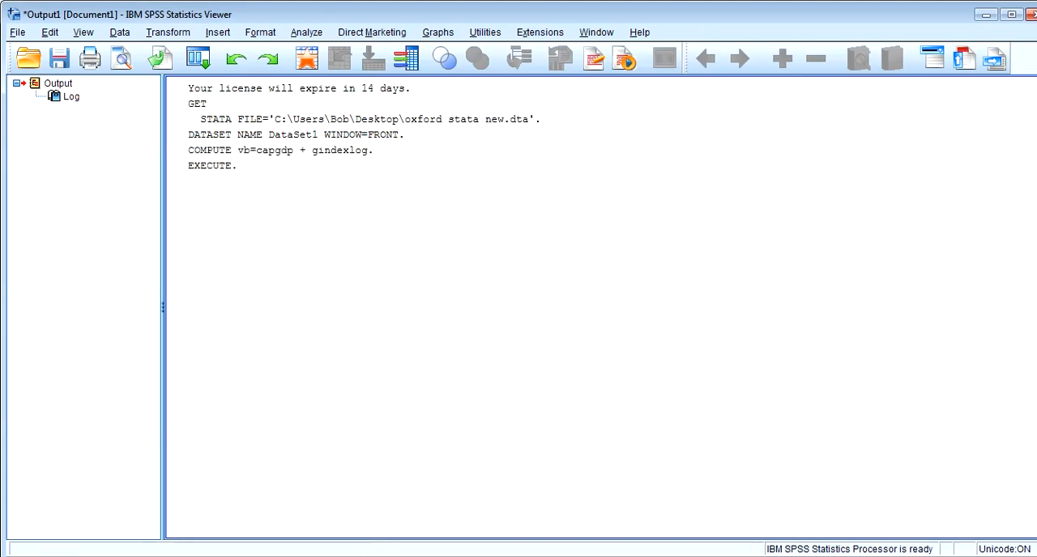
Return from the output to the dataset and examine the vb values in the first 16 rows
{"action": "left_click", "coordinate": [356, 556]}
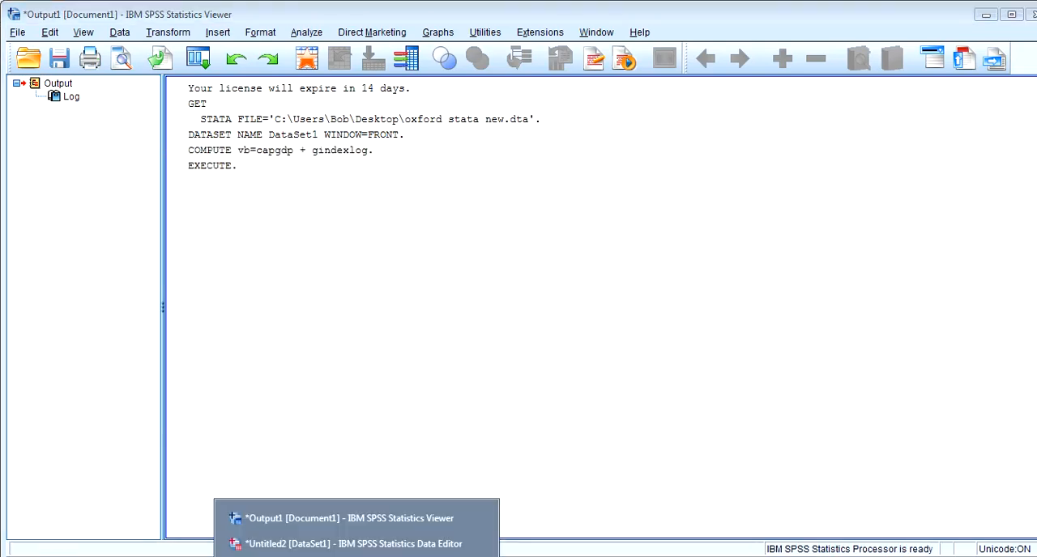
{"action": "left_click", "coordinate": [377, 544]}
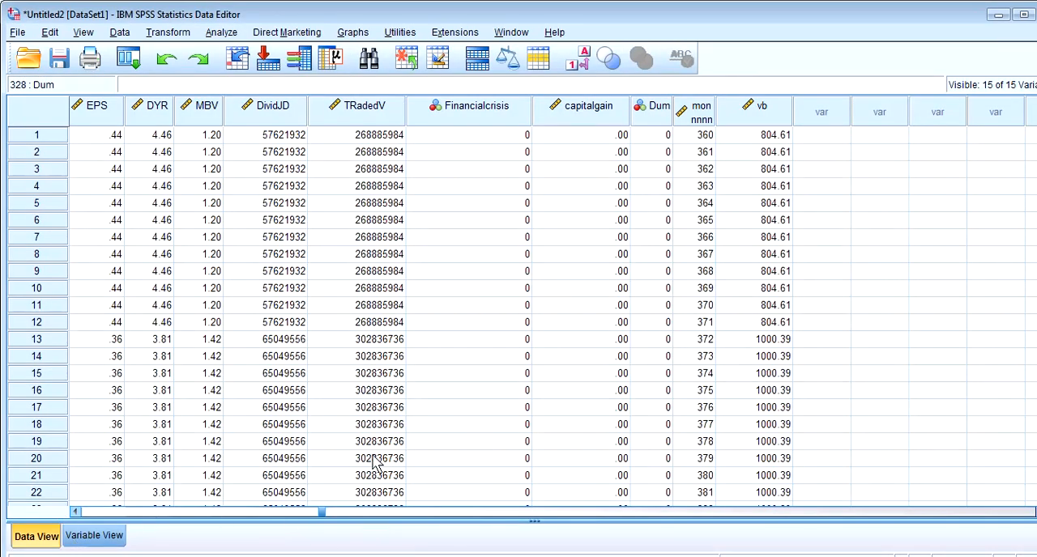
{"action": "left_click", "coordinate": [759, 137]}
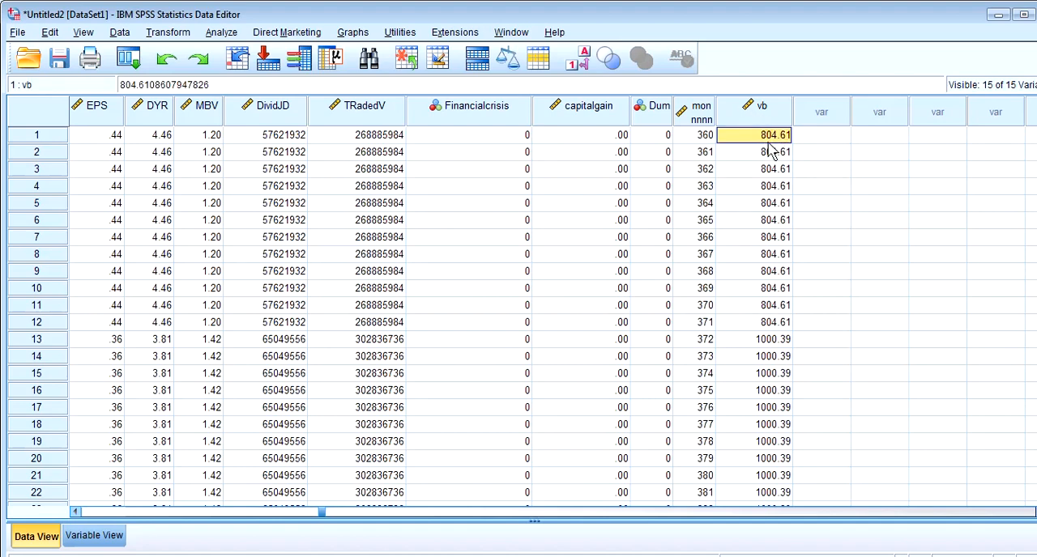
{"action": "left_click", "coordinate": [769, 151]}
{"action": "left_click", "coordinate": [771, 169]}
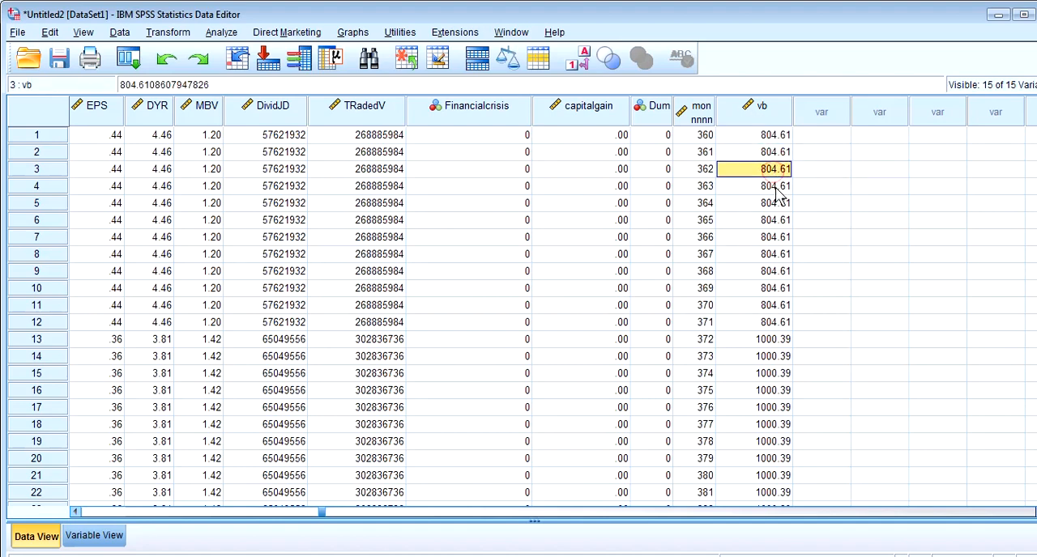
{"action": "left_click", "coordinate": [773, 188]}
{"action": "left_click", "coordinate": [777, 222]}
{"action": "left_click", "coordinate": [767, 391]}
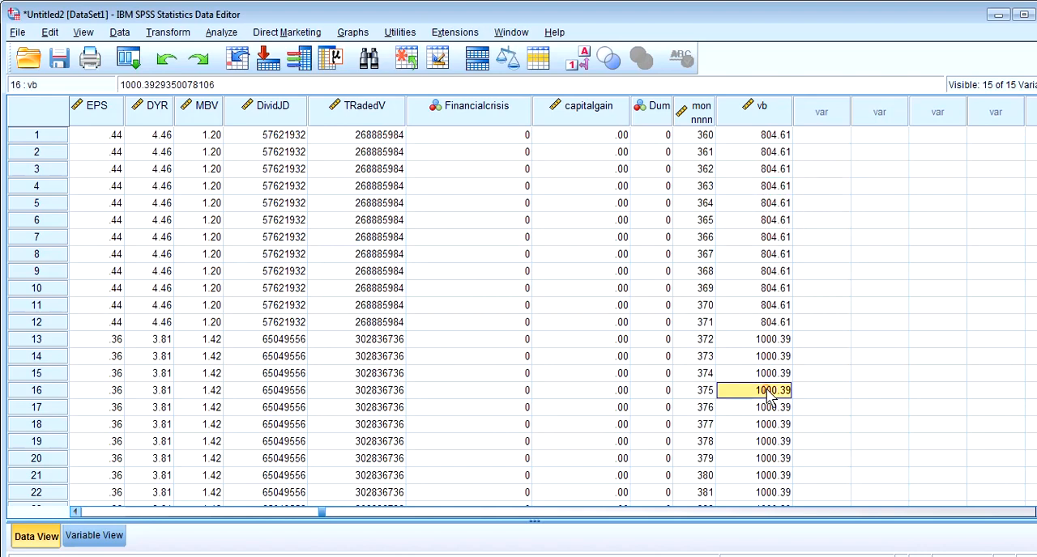
Clear the computed variable vb from the dataset
{"action": "left_click", "coordinate": [754, 113]}
{"action": "right_click", "coordinate": [750, 115]}
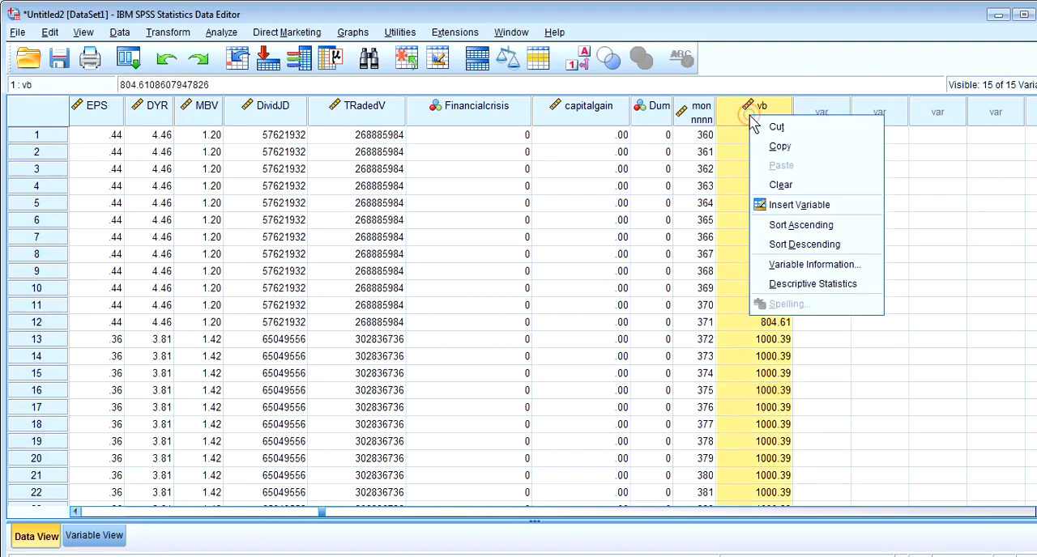
{"action": "left_click", "coordinate": [782, 185]}
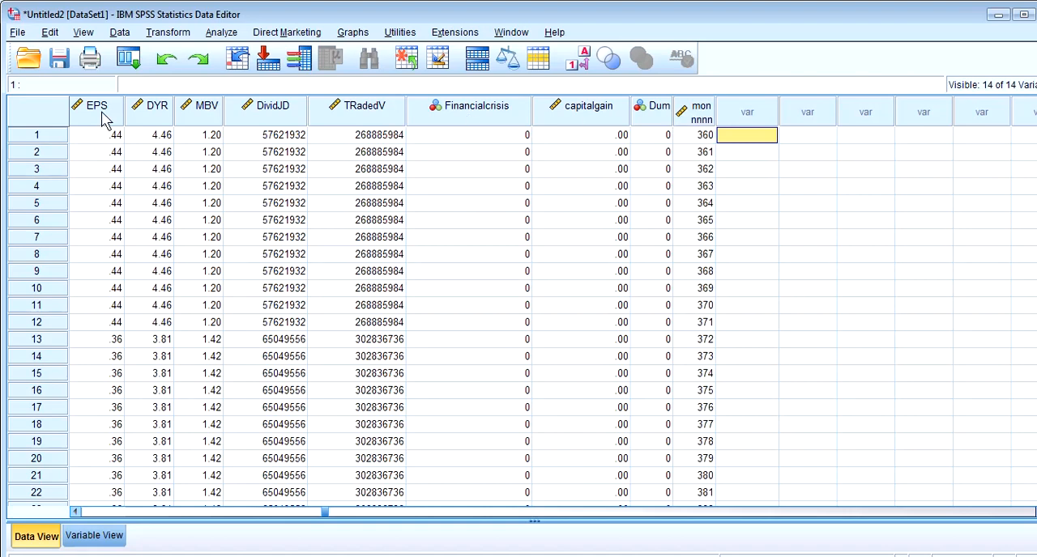
Examine the available analysis procedures, from Reports and Descriptive Statistics through Compare Means, General Linear Model and Correlate to ROC Curve
{"action": "left_click", "coordinate": [218, 33]}
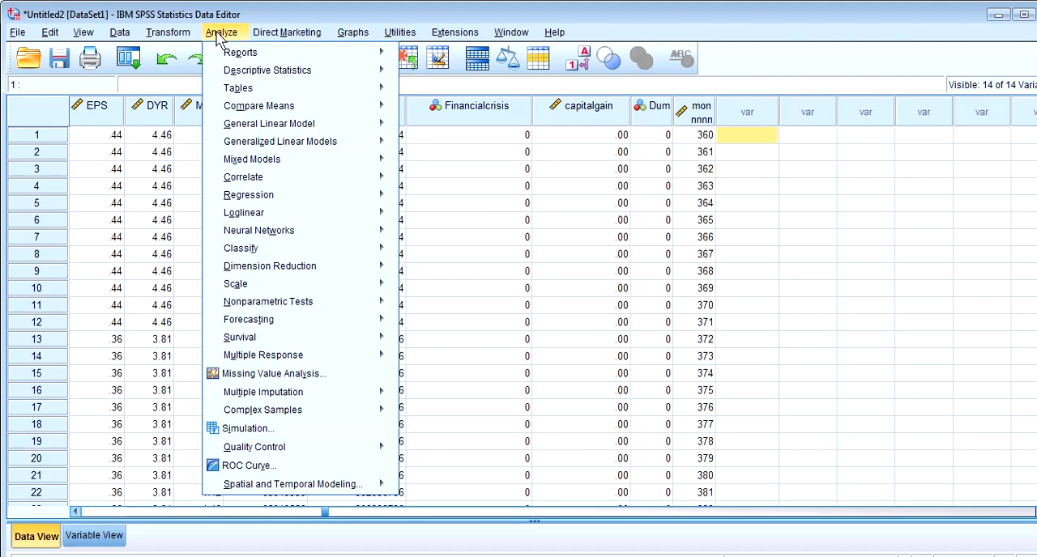
{"action": "mouse_move", "coordinate": [239, 61]}
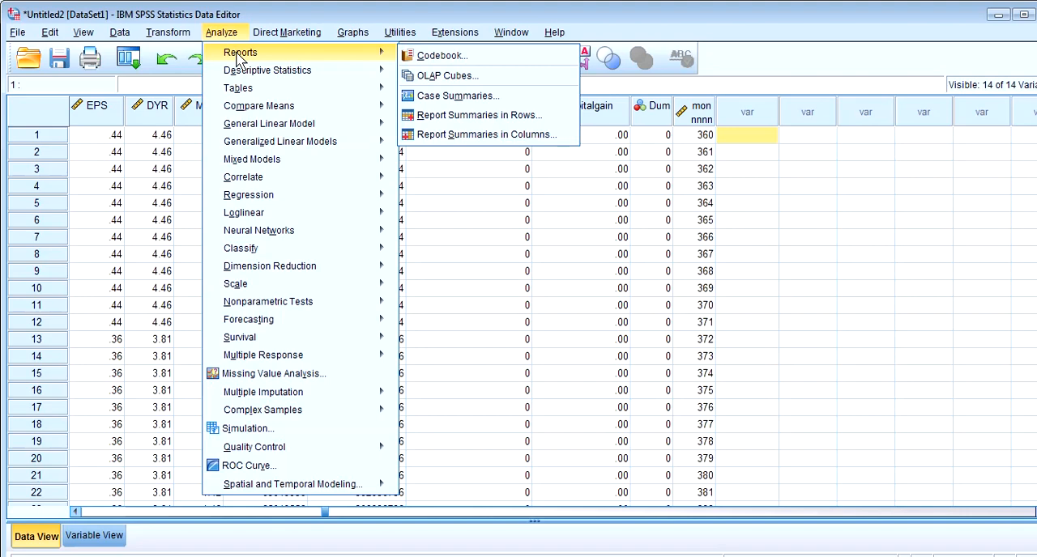
{"action": "mouse_move", "coordinate": [268, 79]}
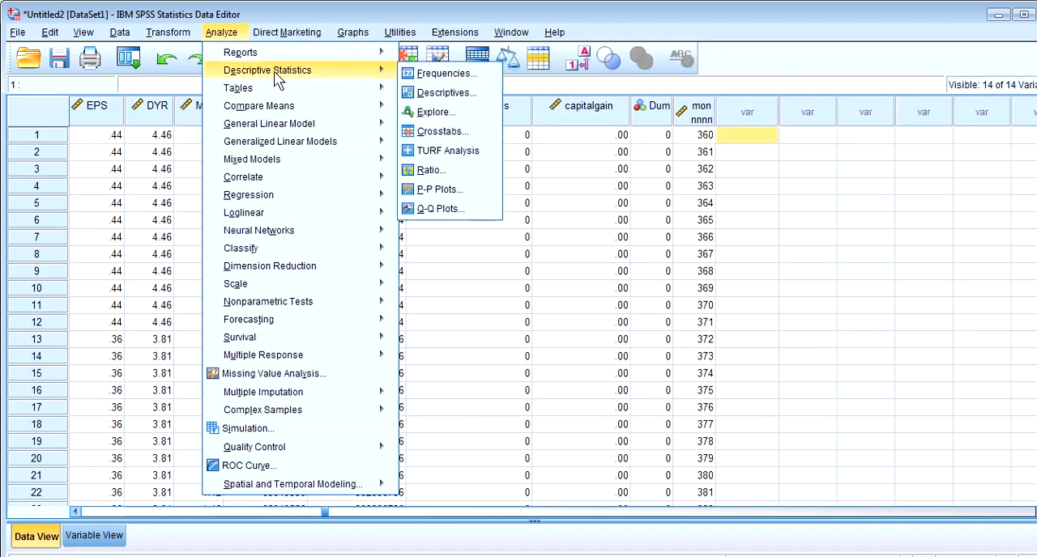
{"action": "mouse_move", "coordinate": [337, 88]}
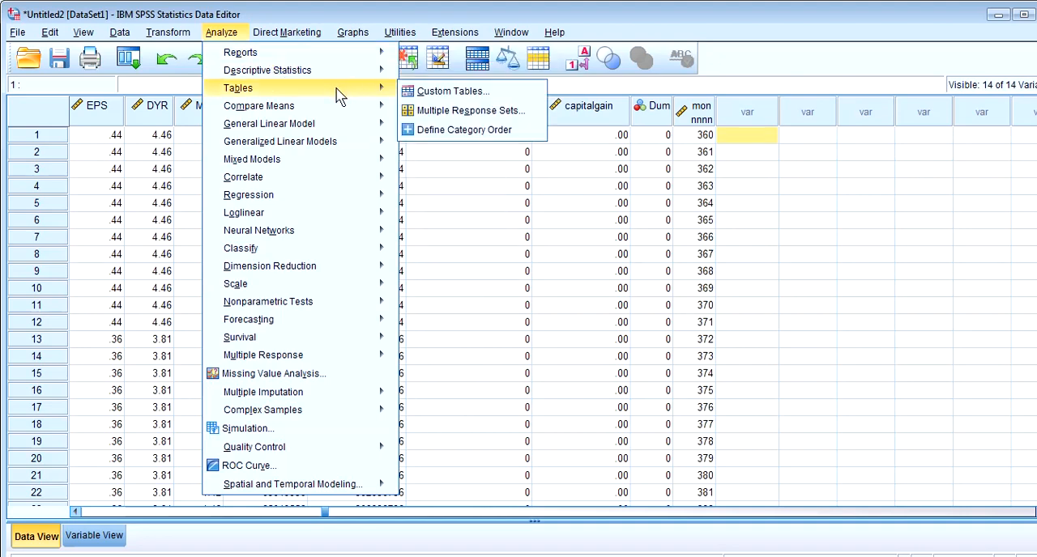
{"action": "mouse_move", "coordinate": [332, 105]}
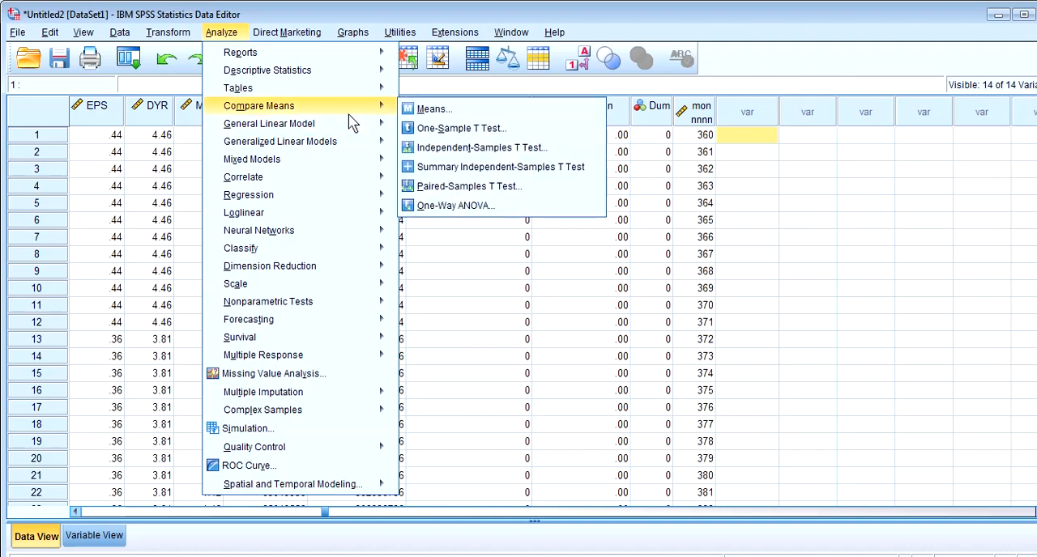
{"action": "mouse_move", "coordinate": [349, 128]}
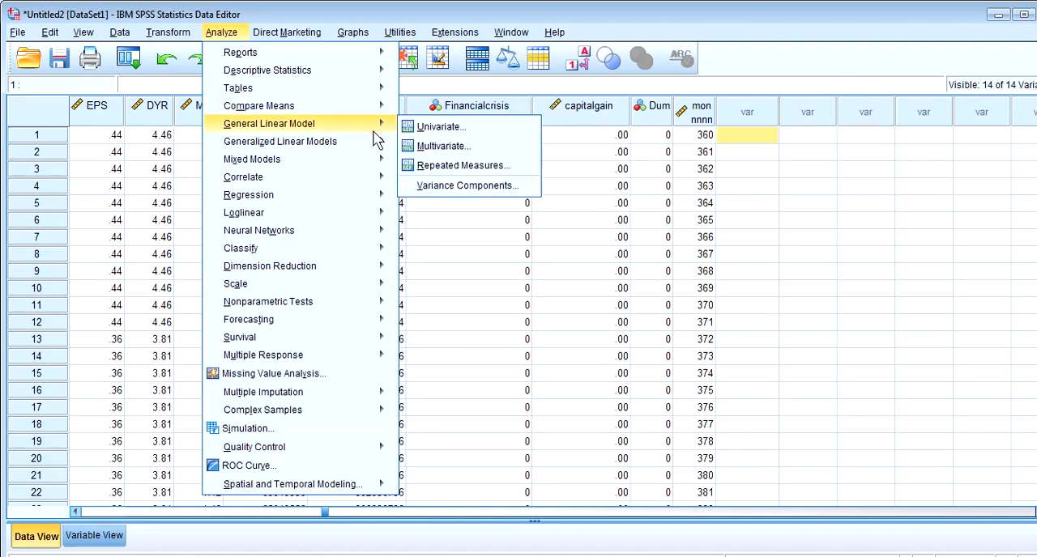
{"action": "mouse_move", "coordinate": [372, 146]}
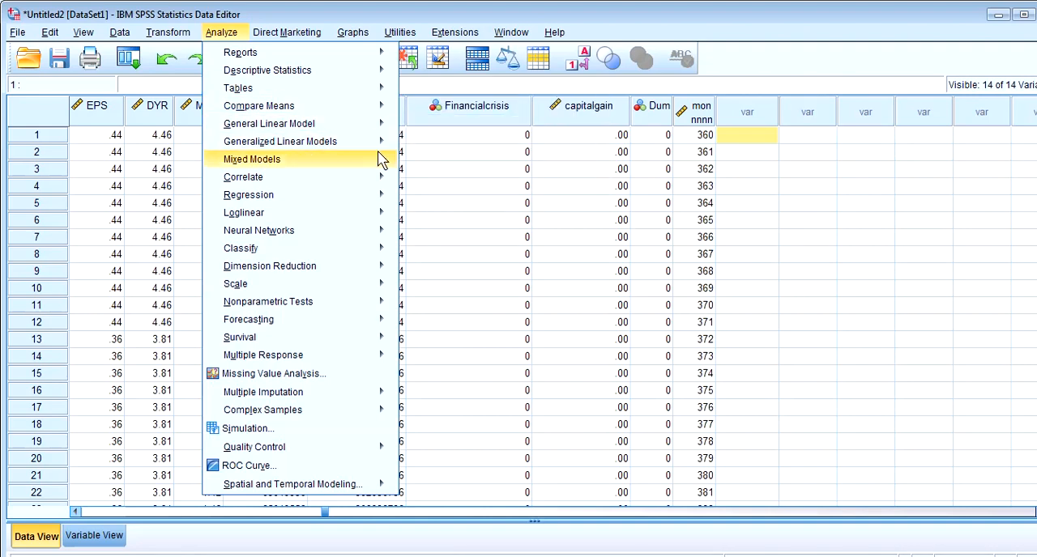
{"action": "mouse_move", "coordinate": [380, 162]}
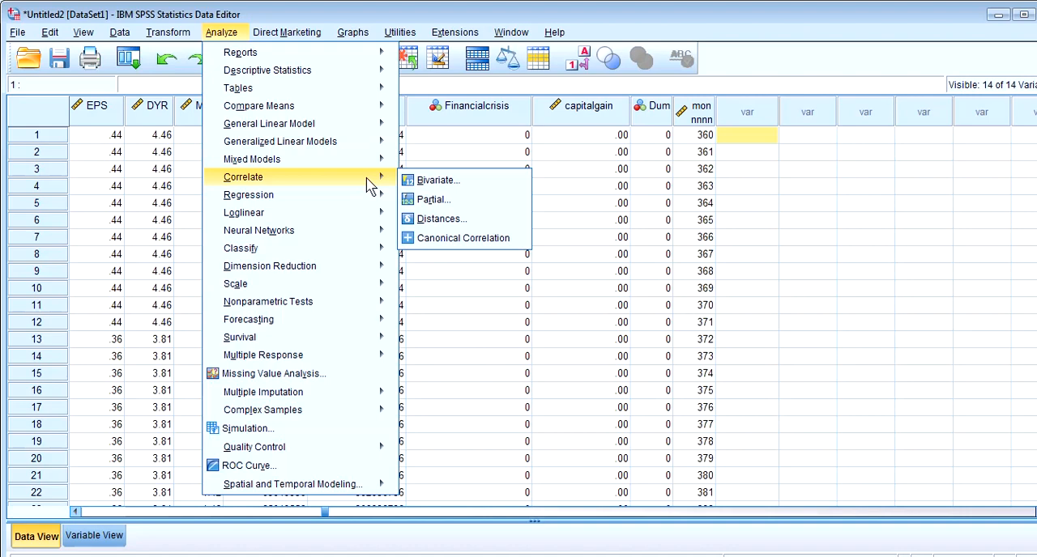
{"action": "mouse_move", "coordinate": [369, 204]}
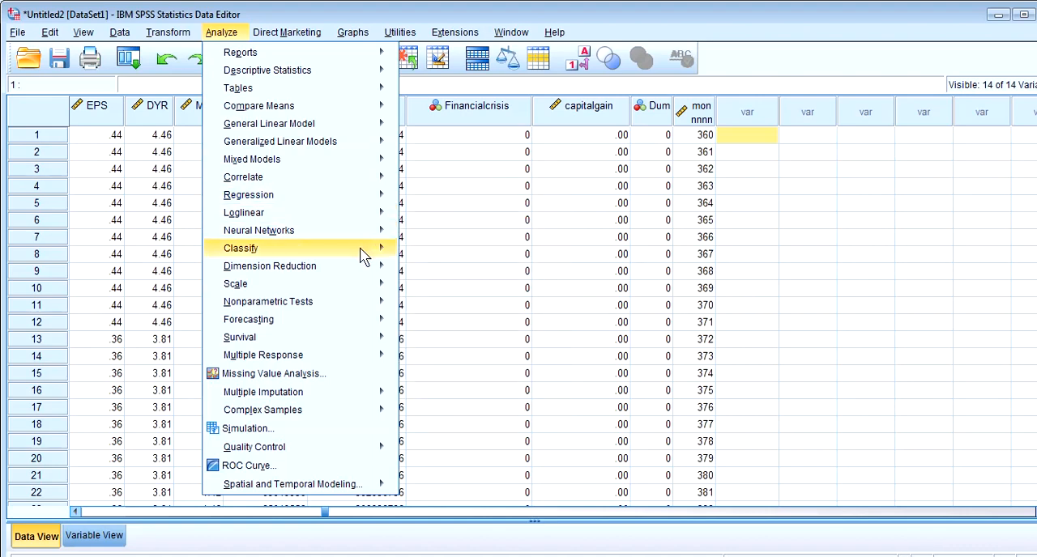
{"action": "mouse_move", "coordinate": [341, 451]}
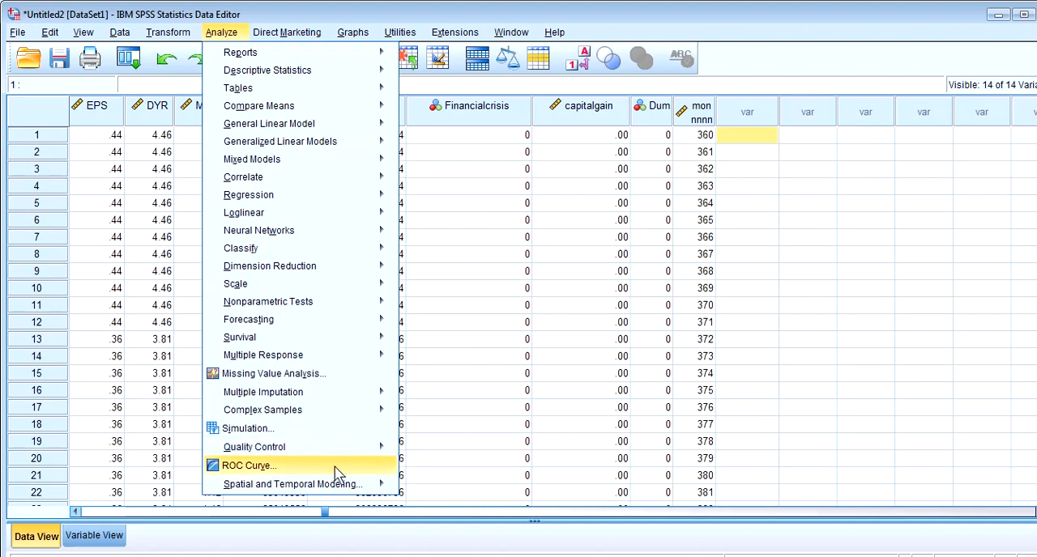
Start a Descriptives analysis and add capgdp and gindexlog as the variables to analyse
{"action": "mouse_move", "coordinate": [306, 183]}
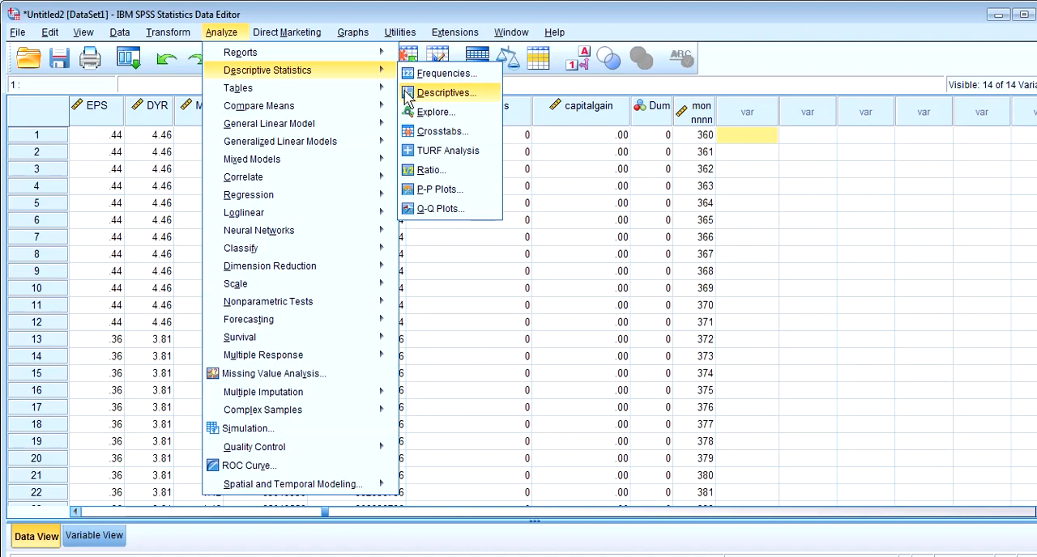
{"action": "left_click", "coordinate": [445, 92]}
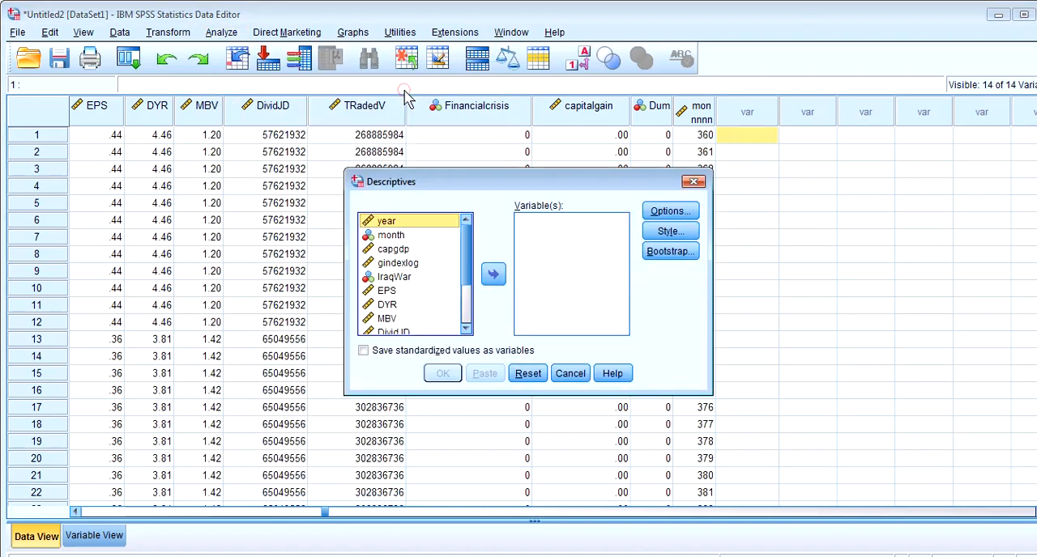
{"action": "left_click", "coordinate": [402, 250]}
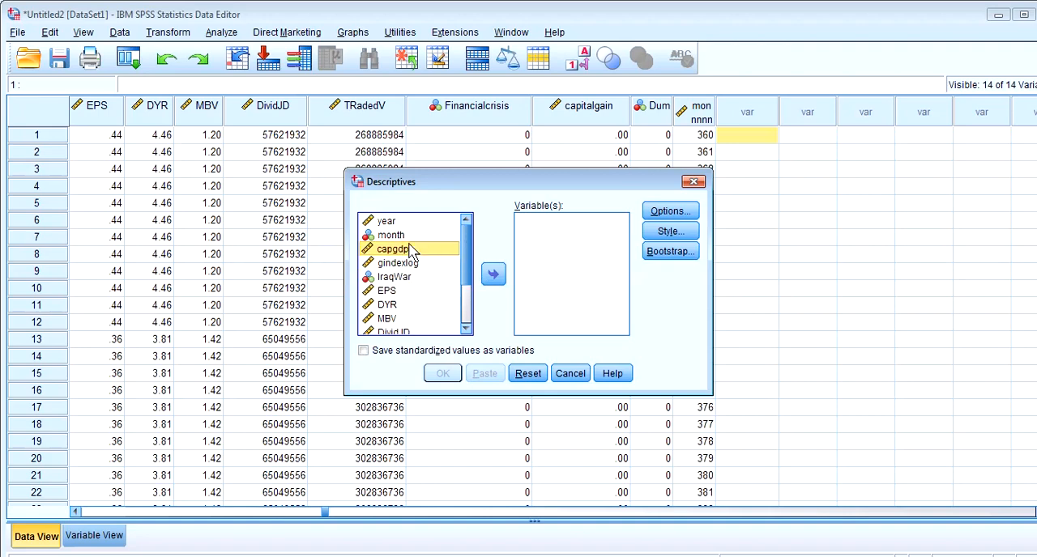
{"action": "left_click", "coordinate": [494, 276]}
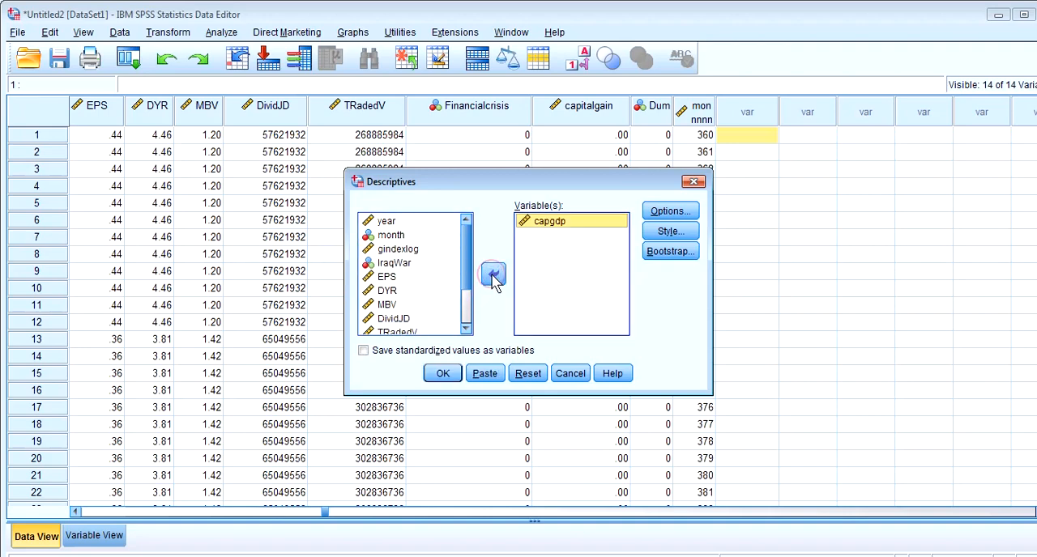
{"action": "left_click", "coordinate": [415, 249]}
{"action": "left_click", "coordinate": [491, 275]}
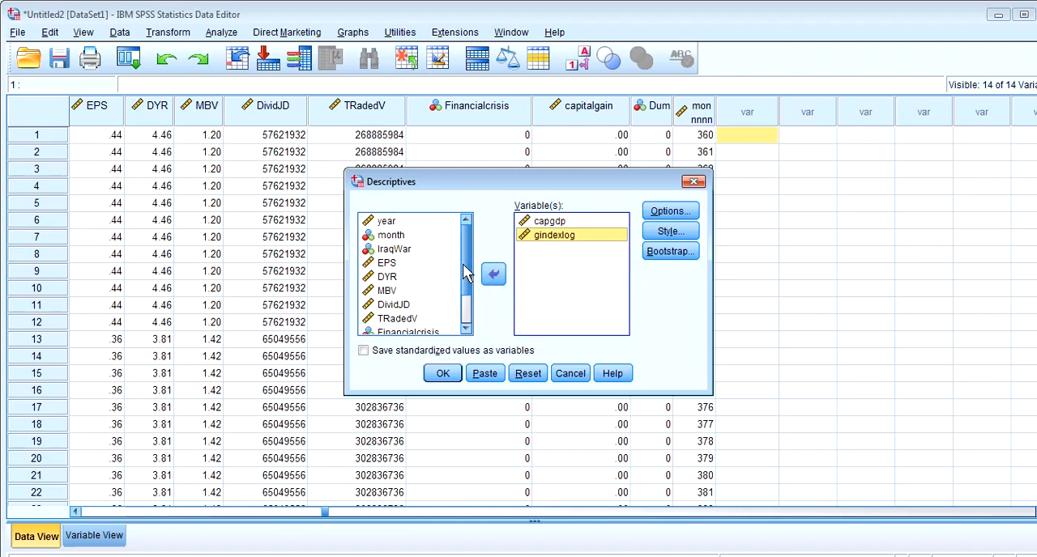
Add EPS, DYR, MBV, DividJD and TRadedV to the Descriptives variables and run the analysis
{"action": "left_click", "coordinate": [389, 264]}
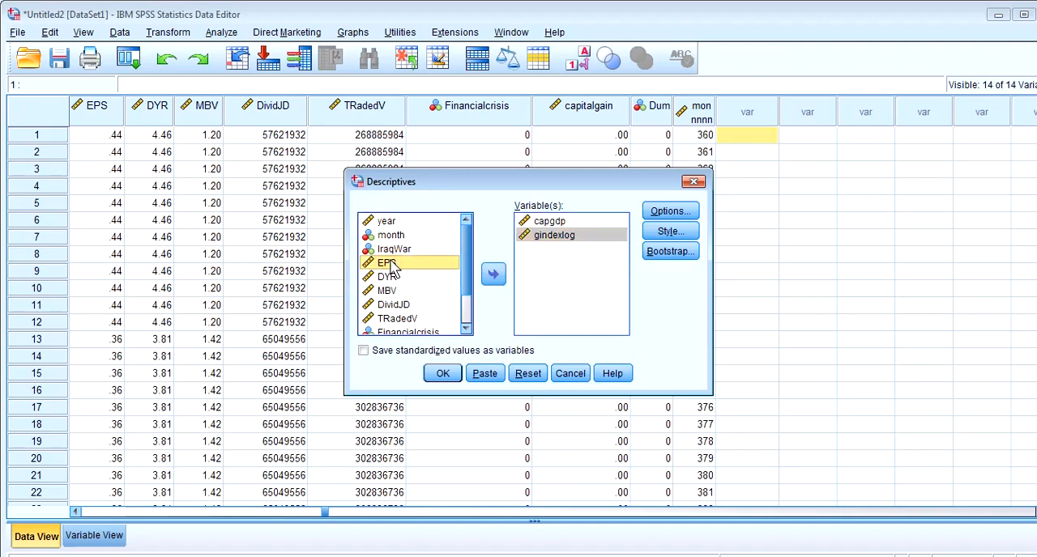
{"action": "left_click", "coordinate": [405, 319], "text": "shift"}
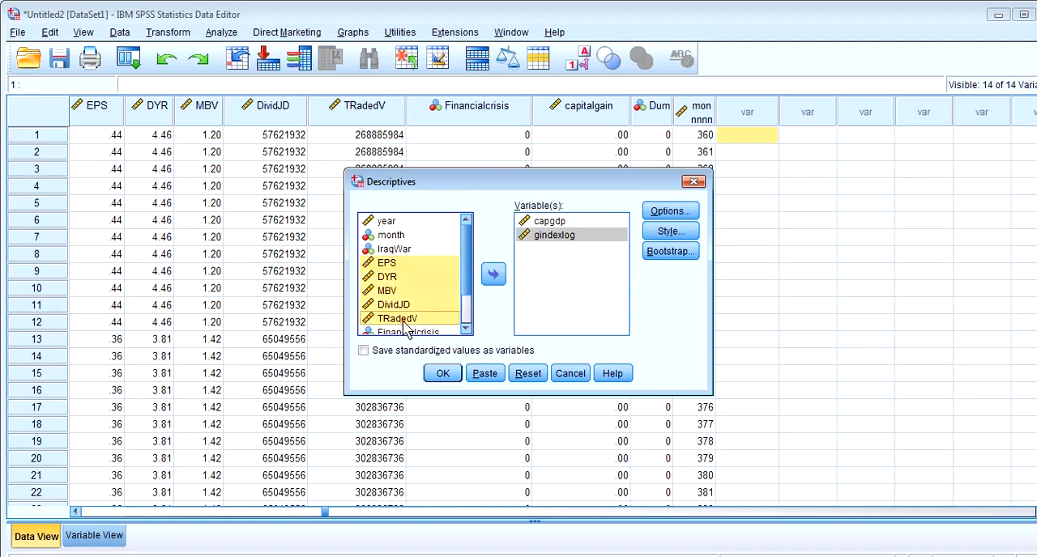
{"action": "left_click", "coordinate": [493, 275]}
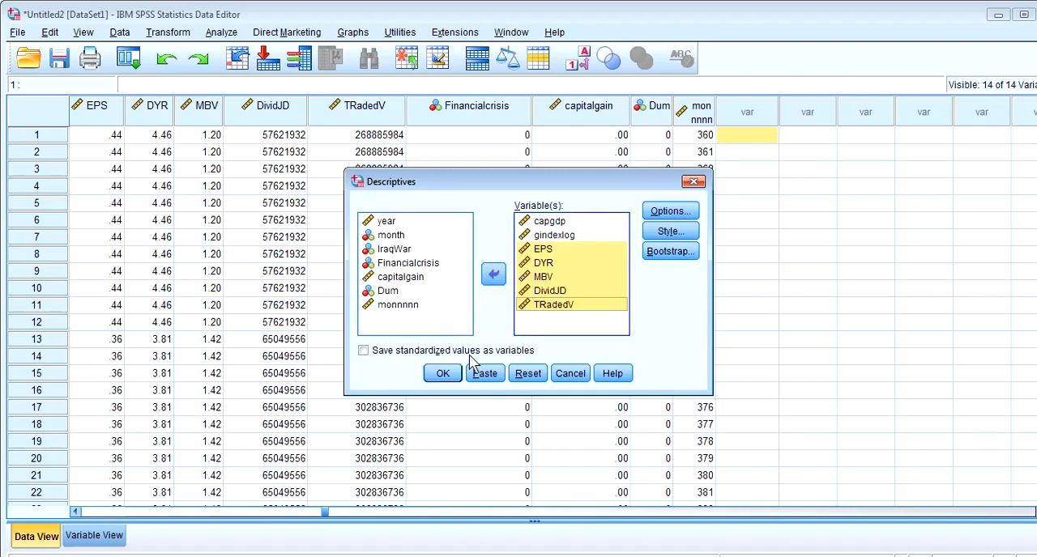
{"action": "left_click", "coordinate": [444, 375]}
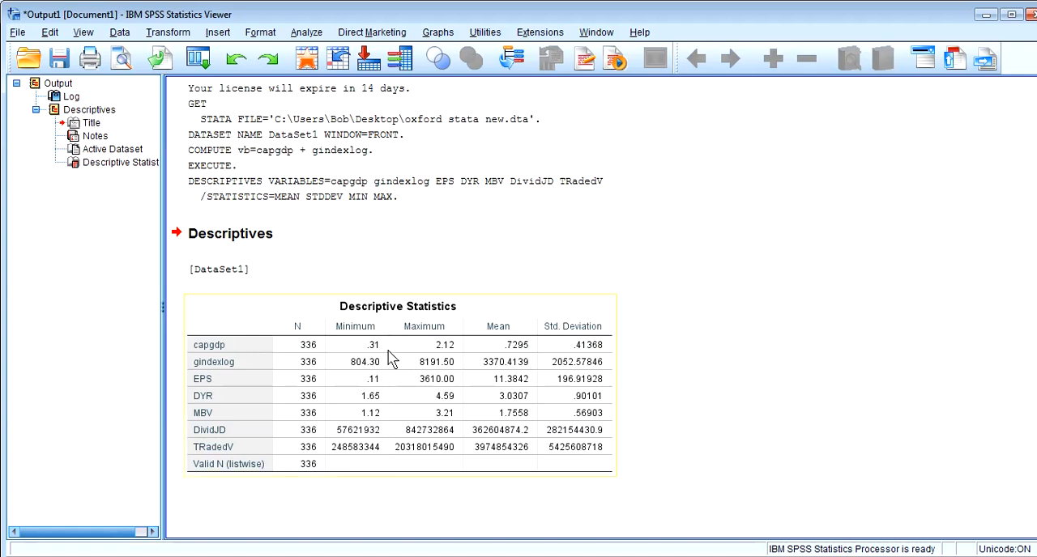
Select the Descriptive Statistics table in the output and examine its N and Minimum columns
{"action": "left_click", "coordinate": [304, 338]}
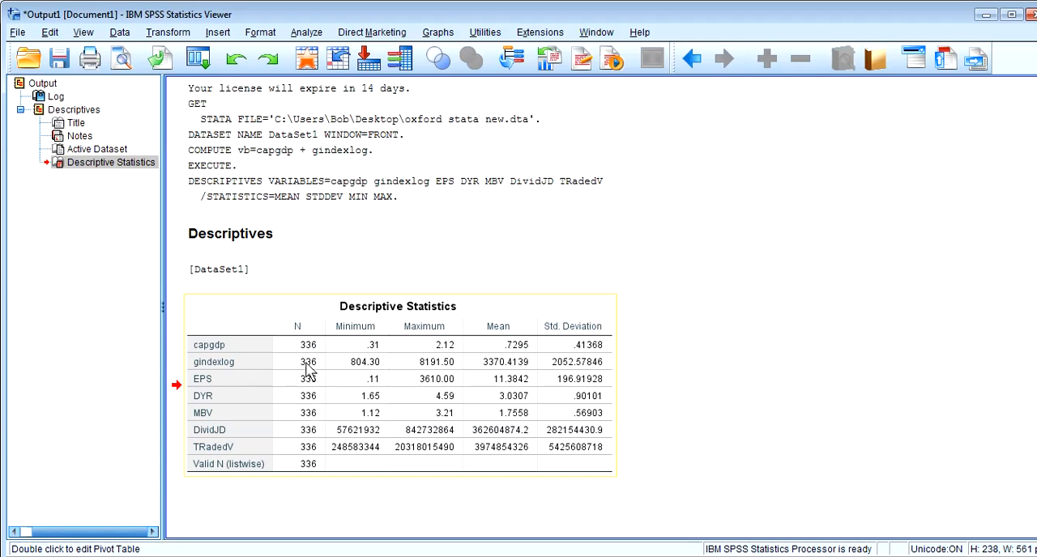
{"action": "left_click", "coordinate": [308, 556]}
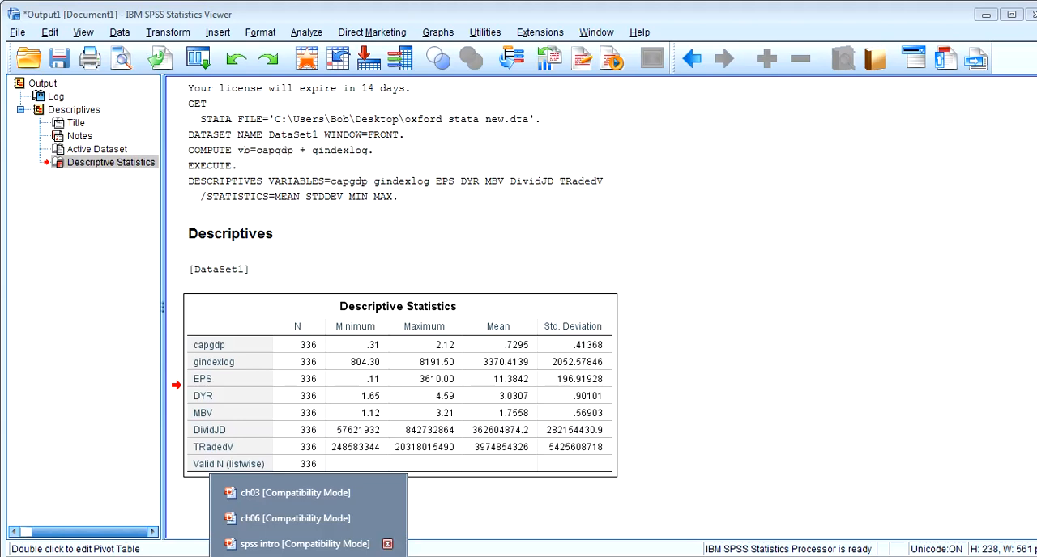
{"action": "left_click", "coordinate": [354, 331]}
{"action": "left_click", "coordinate": [355, 333]}
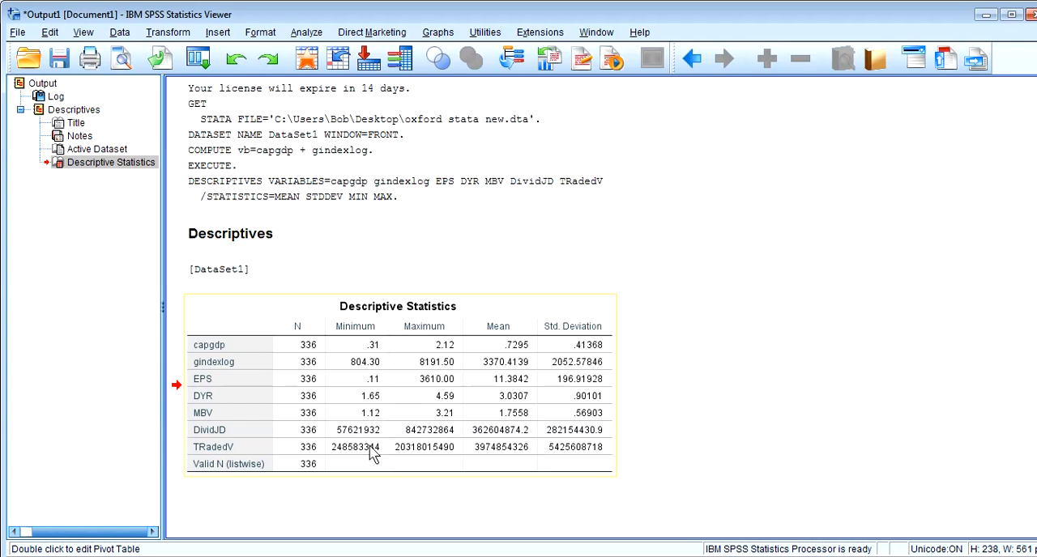
{"action": "left_click", "coordinate": [356, 556]}
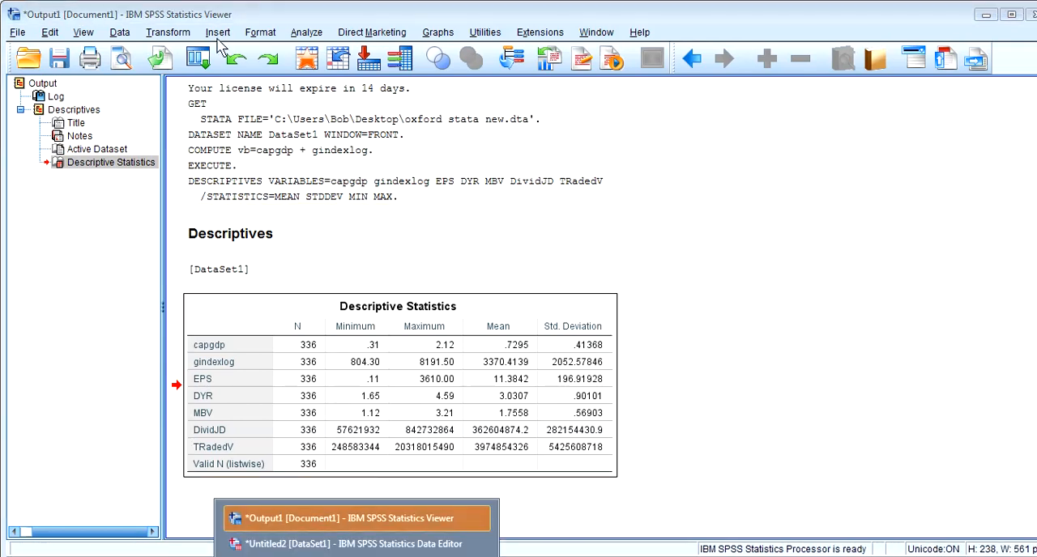
Reopen the Descriptives analysis for the same variables and add variance, range and S.E. mean to its dispersion statistics
{"action": "left_click", "coordinate": [305, 33]}
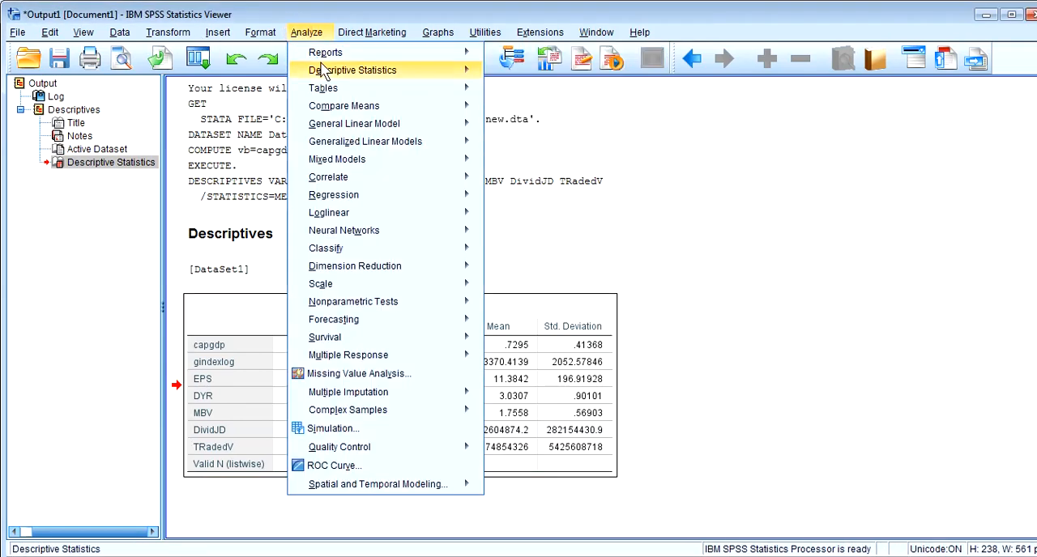
{"action": "mouse_move", "coordinate": [324, 71]}
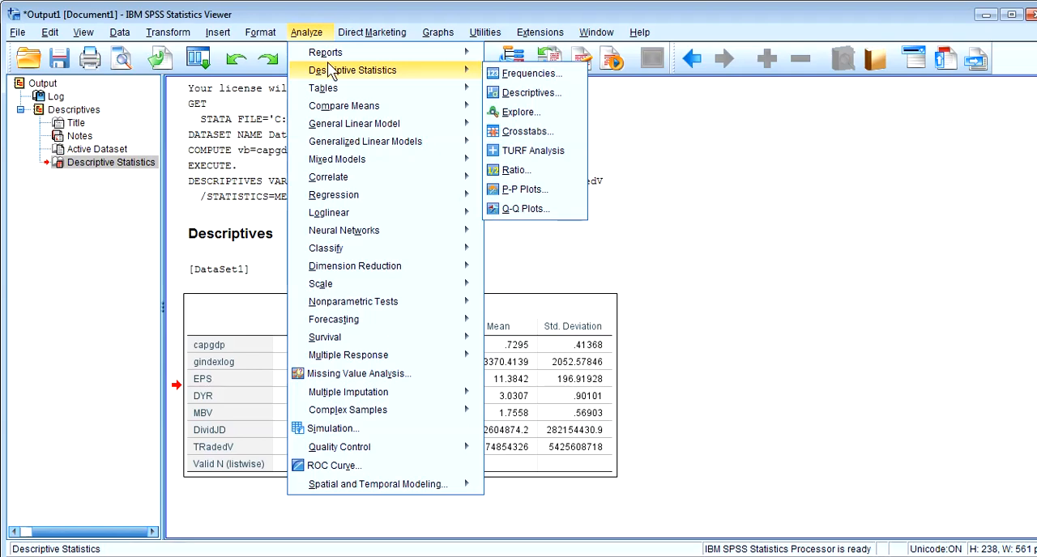
{"action": "left_click", "coordinate": [508, 95]}
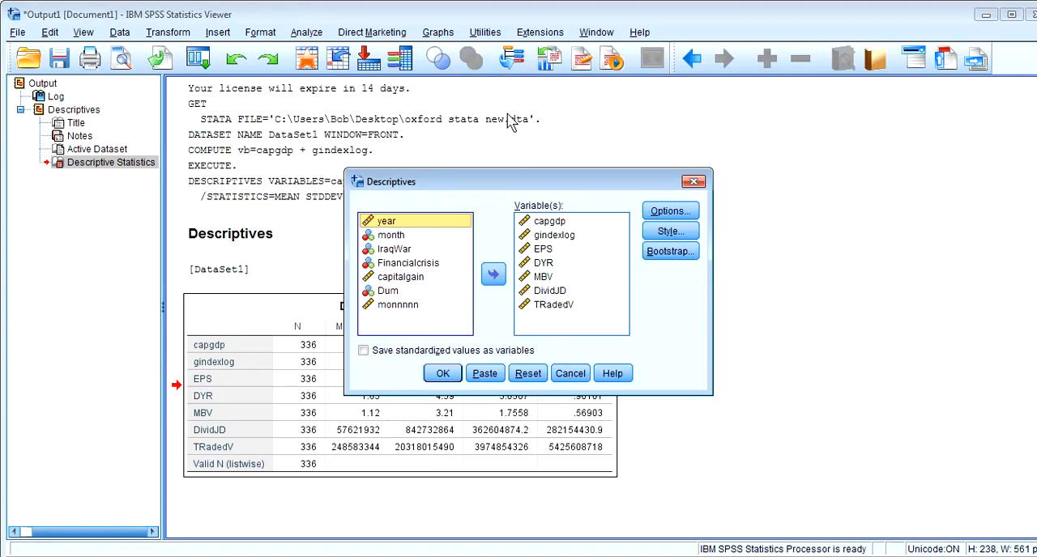
{"action": "left_click", "coordinate": [668, 211]}
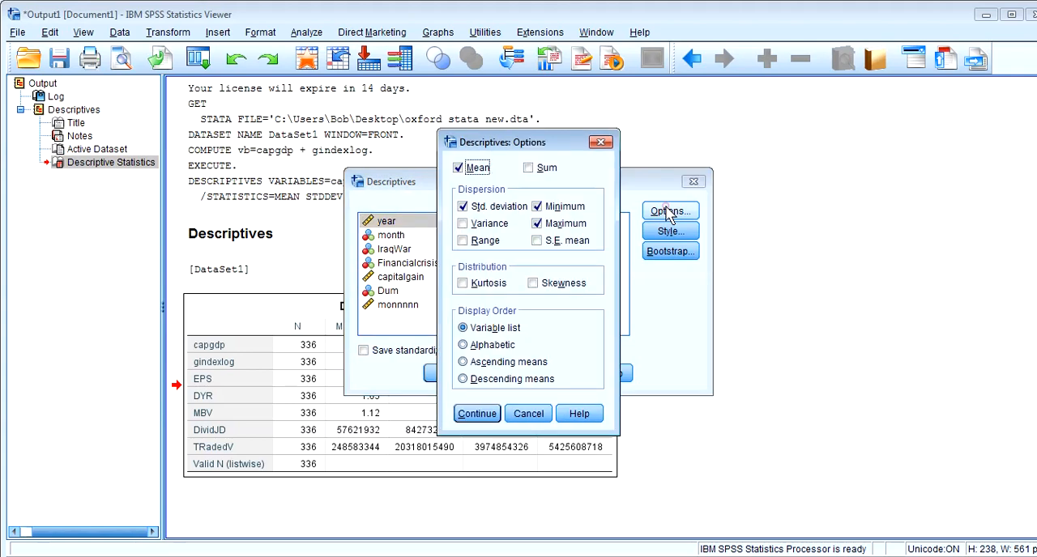
{"action": "left_click", "coordinate": [497, 228]}
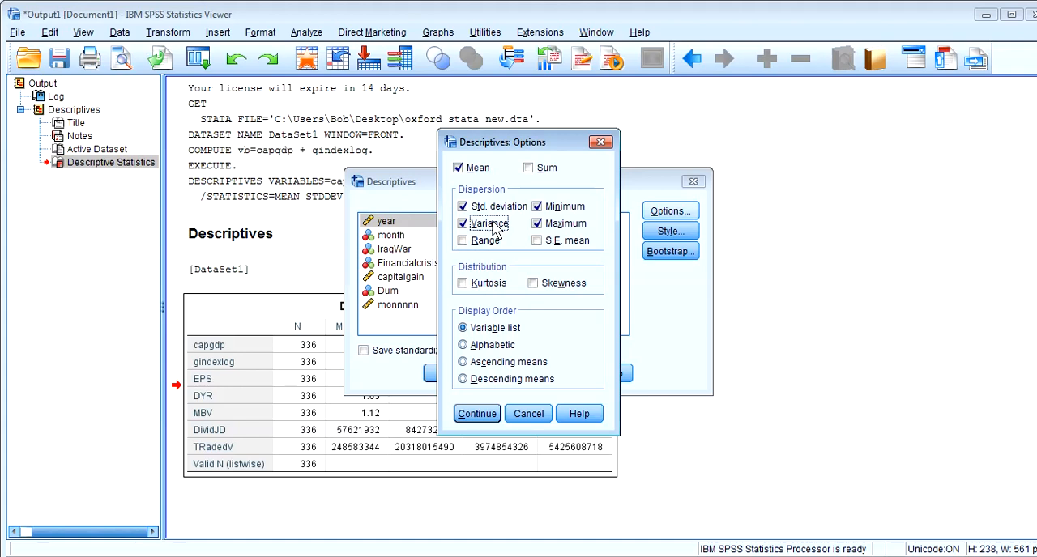
{"action": "left_click", "coordinate": [473, 243]}
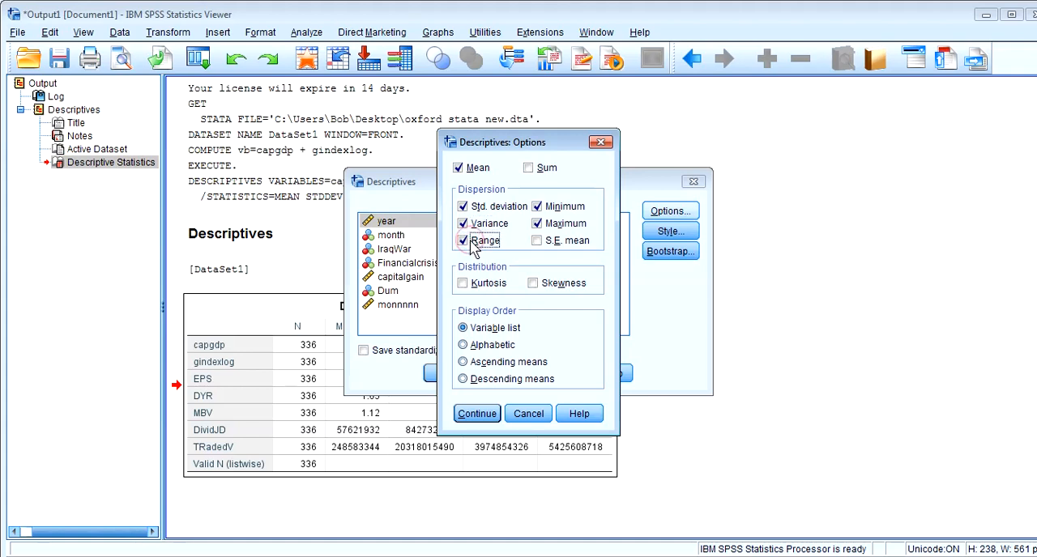
{"action": "left_click", "coordinate": [537, 241]}
Include kurtosis and skewness in the distribution statistics and rerun the Descriptives analysis
{"action": "left_click", "coordinate": [462, 283]}
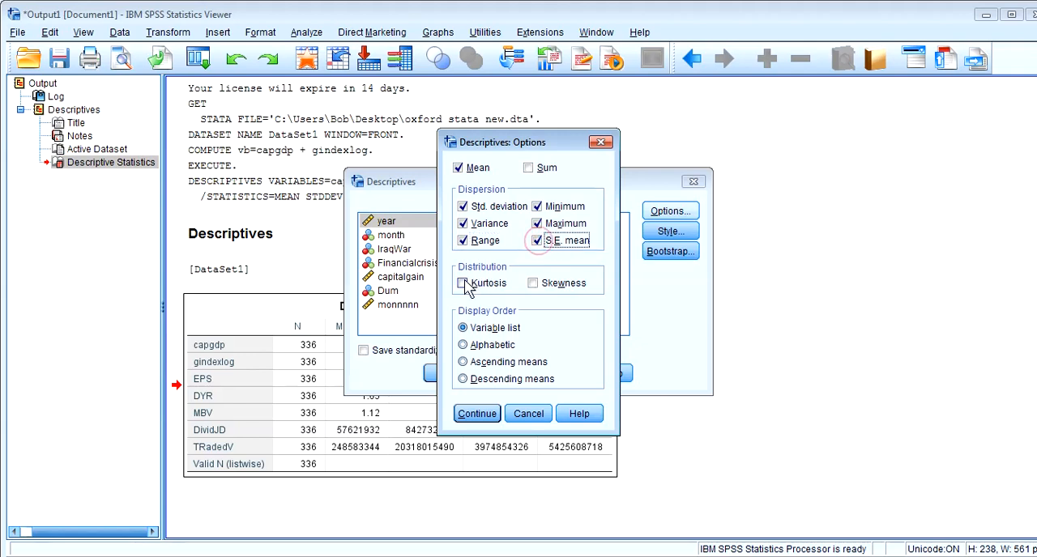
{"action": "left_click", "coordinate": [533, 284]}
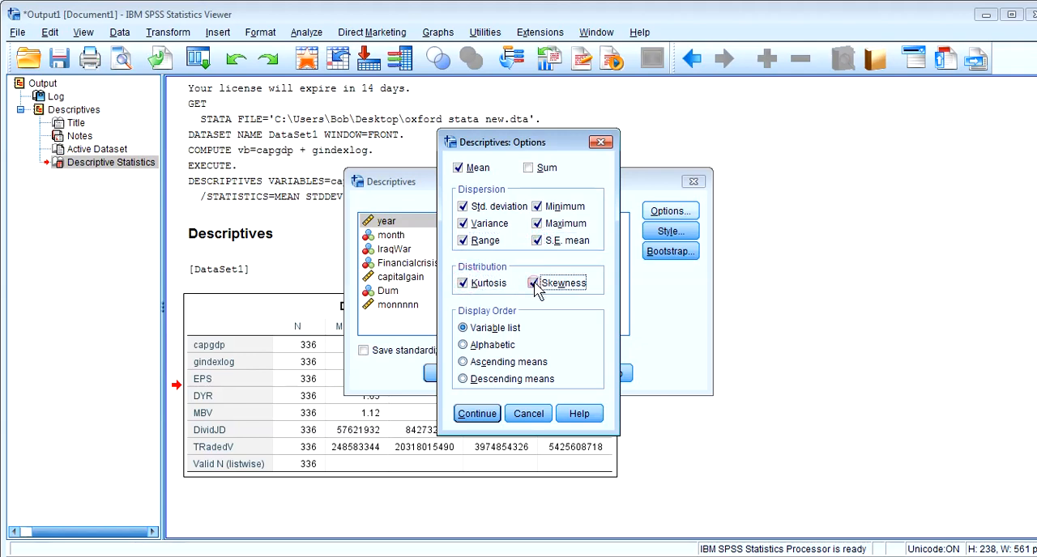
{"action": "left_click", "coordinate": [477, 414]}
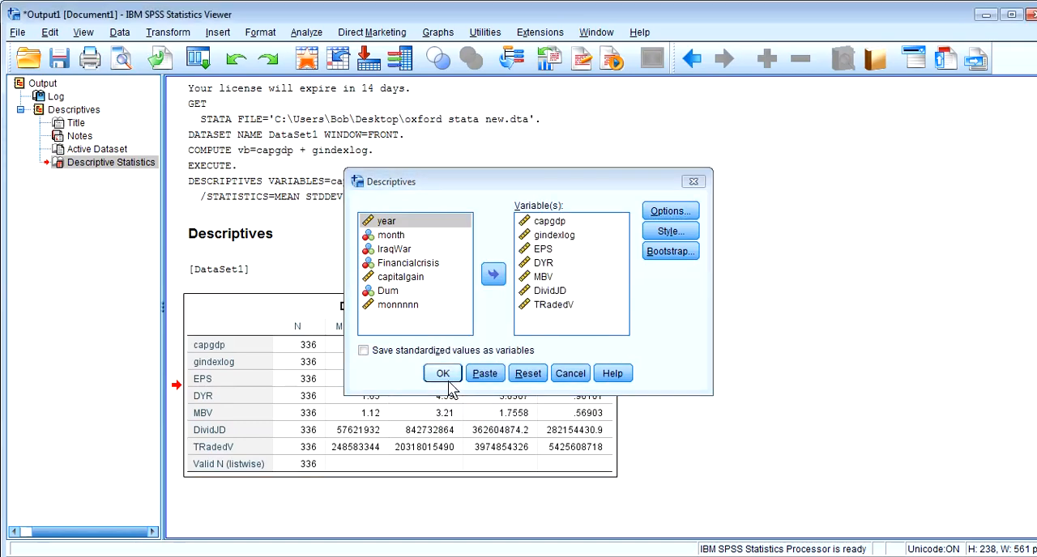
{"action": "left_click", "coordinate": [443, 376]}
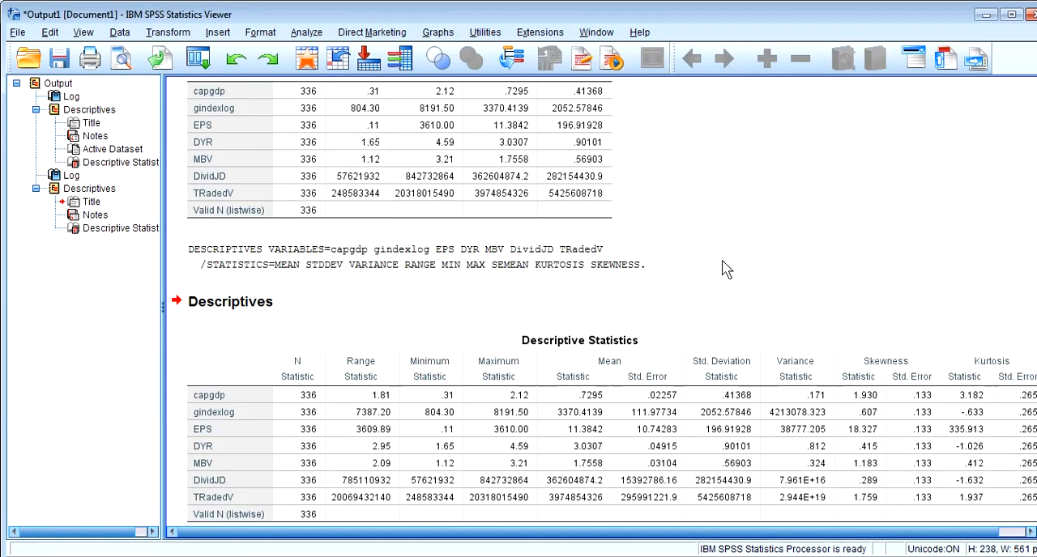
{"action": "scroll", "coordinate": [1035, 225], "scroll_direction": "up", "scroll_amount": 5}
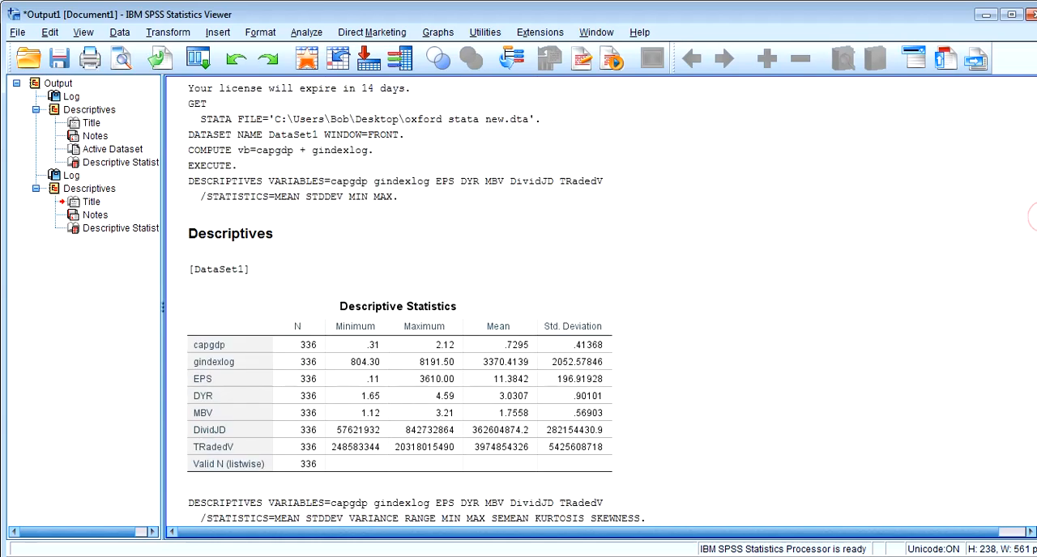
{"action": "scroll", "coordinate": [1035, 225], "scroll_direction": "down", "scroll_amount": 6}
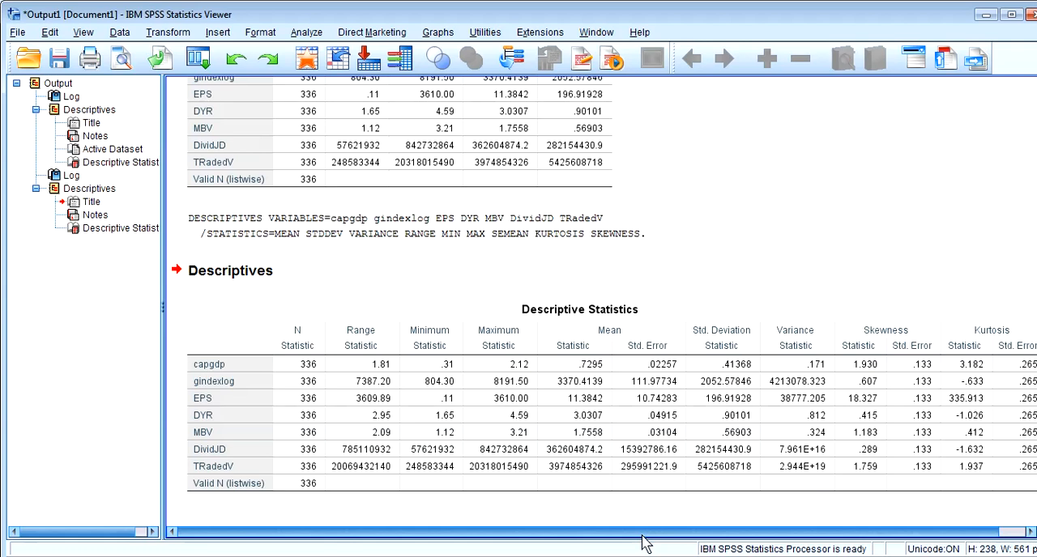
Return to the Untitled2 dataset in the Data Editor and examine the gindexlog variable's column and the first case's row
{"action": "left_click", "coordinate": [356, 556]}
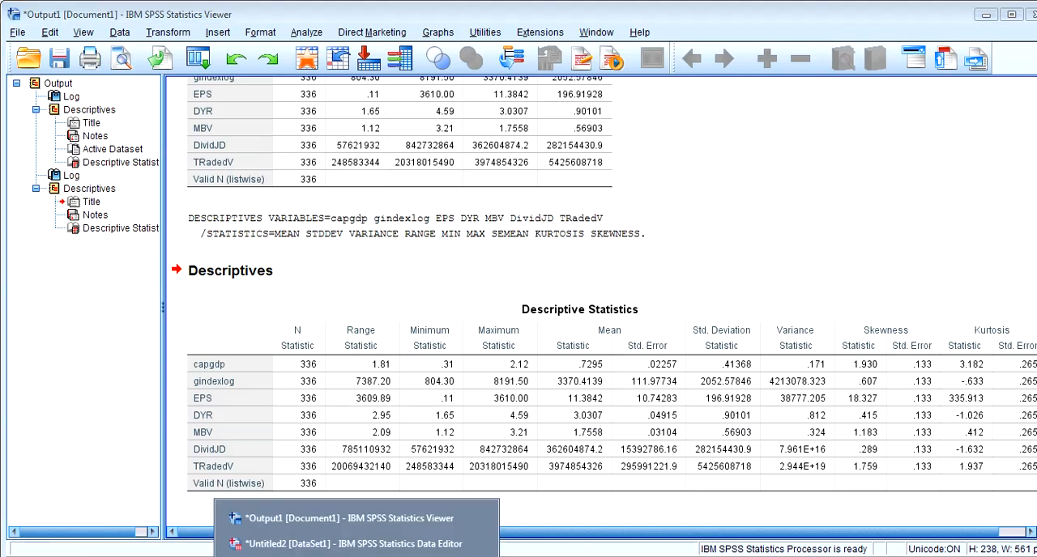
{"action": "left_click", "coordinate": [354, 544]}
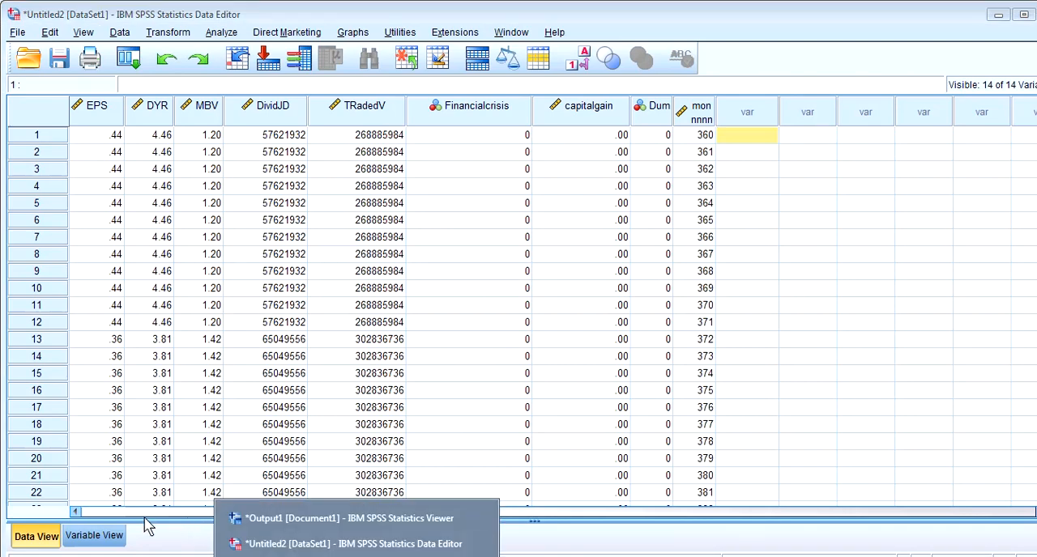
{"action": "left_click", "coordinate": [111, 512]}
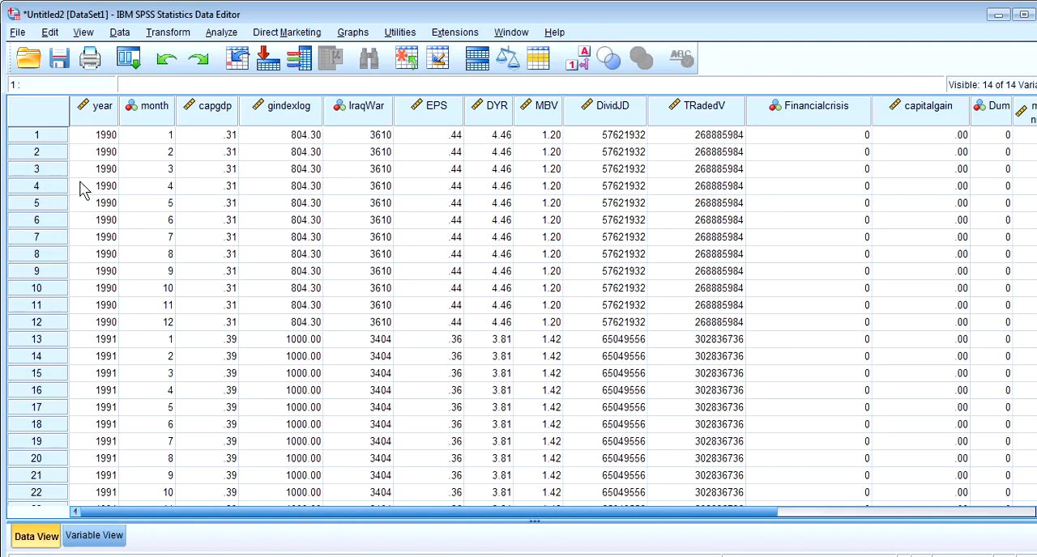
{"action": "left_click", "coordinate": [300, 108]}
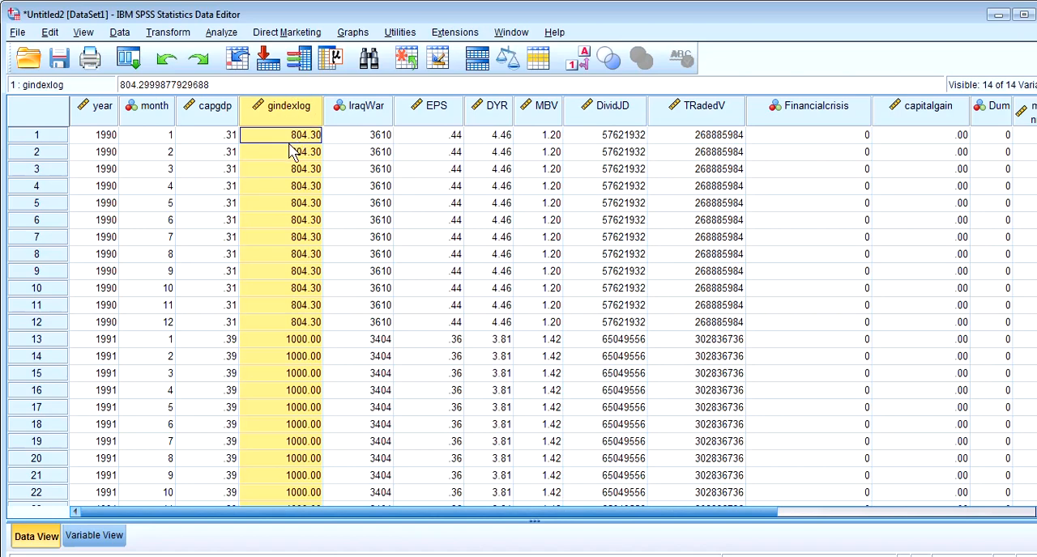
{"action": "left_click", "coordinate": [46, 137]}
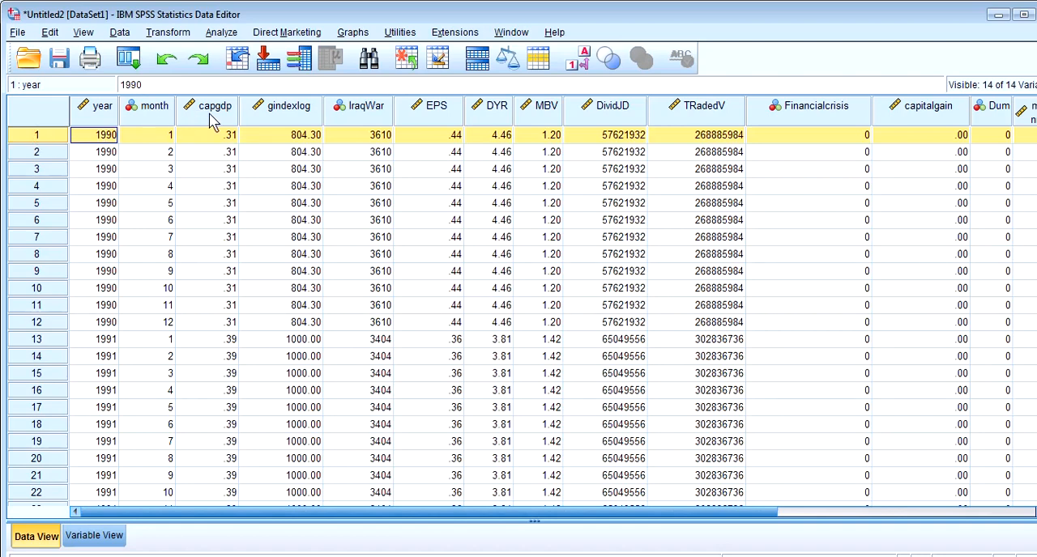
{"action": "left_click", "coordinate": [288, 115]}
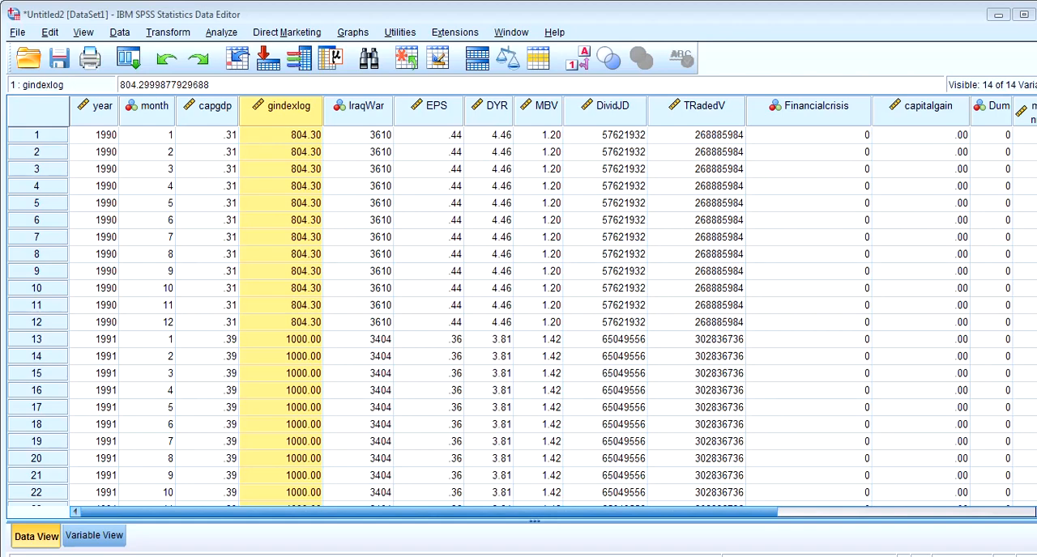
Minimize the Data Editor, the Output Viewer and the PowerPoint presentation to reach the desktop
{"action": "left_click", "coordinate": [996, 18]}
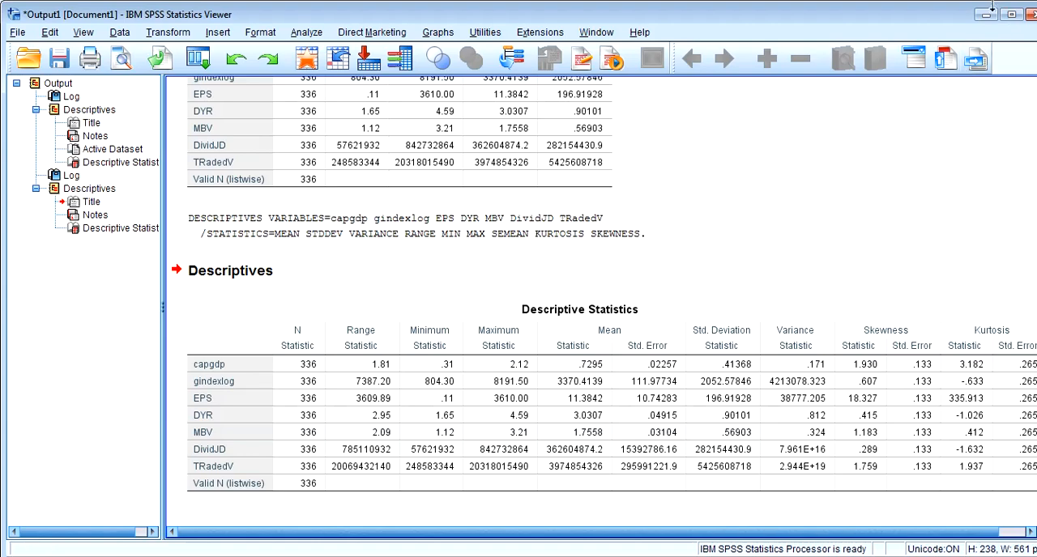
{"action": "left_click", "coordinate": [985, 15]}
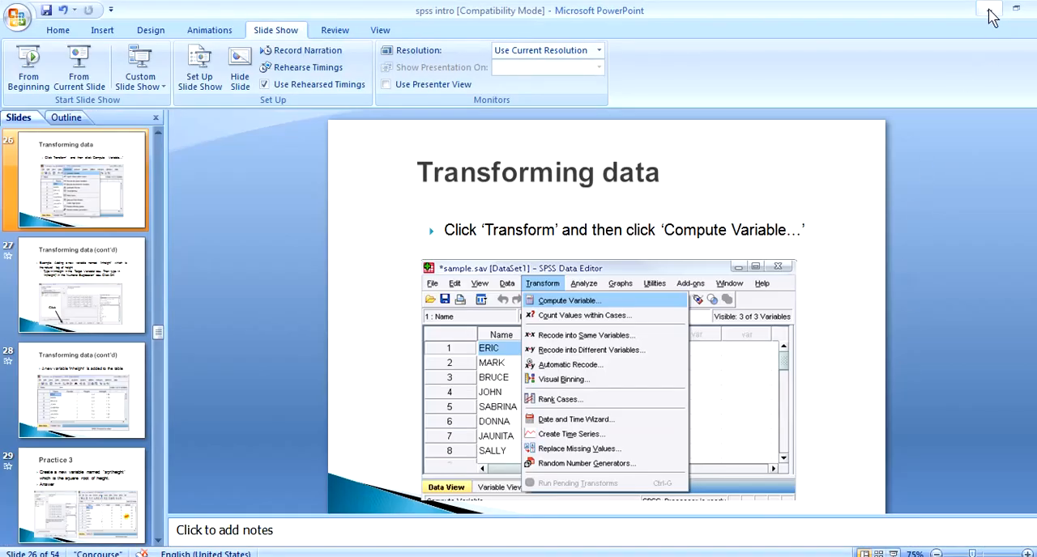
{"action": "left_click", "coordinate": [989, 13]}
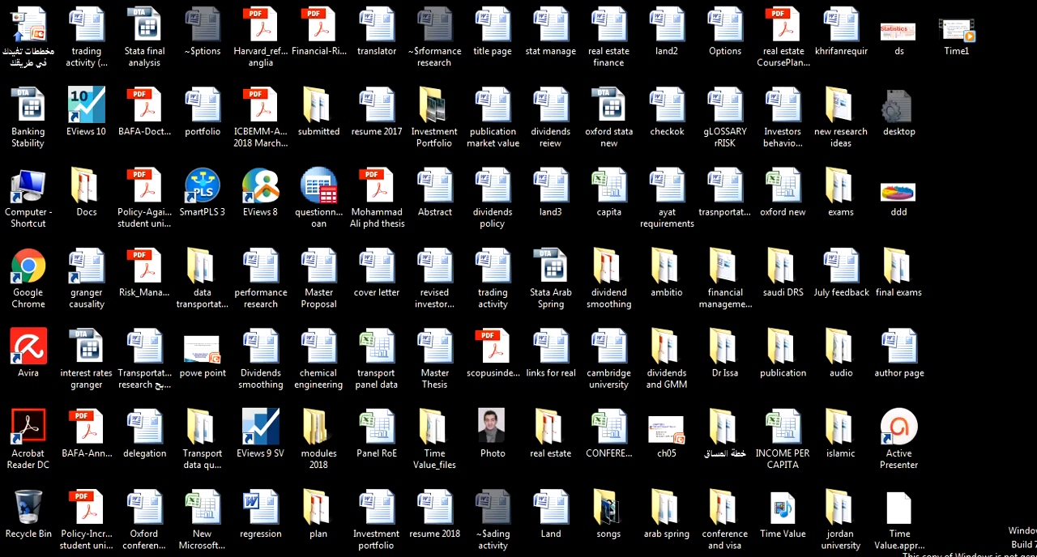